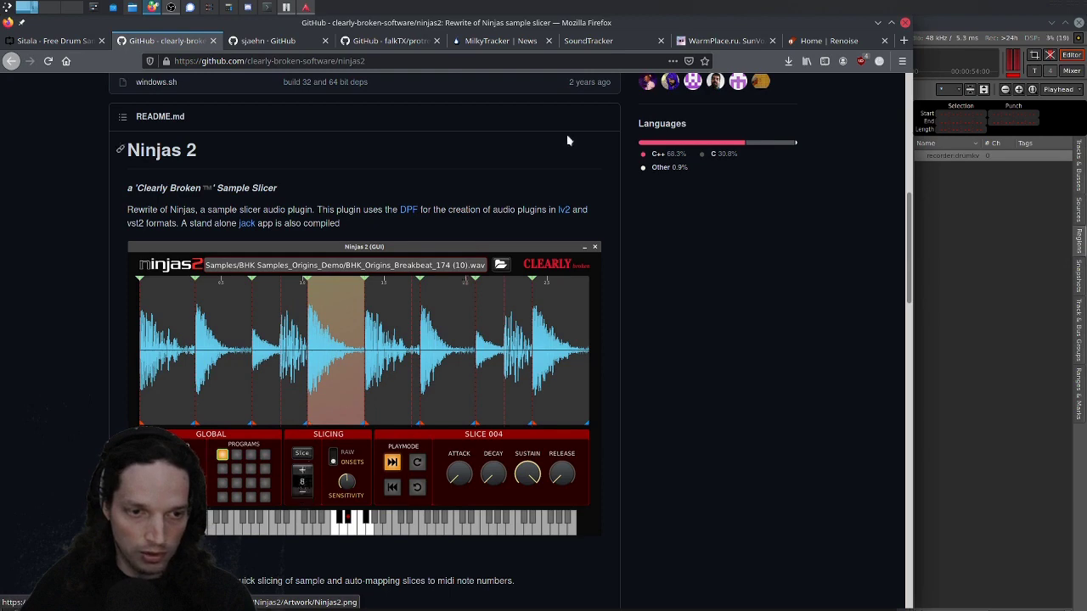
- Switch from the browser to Ardour, search the plugins for "ninja" and insert the Ninjas 2 instrument plugin on the drumkv1 track
click(879, 24)
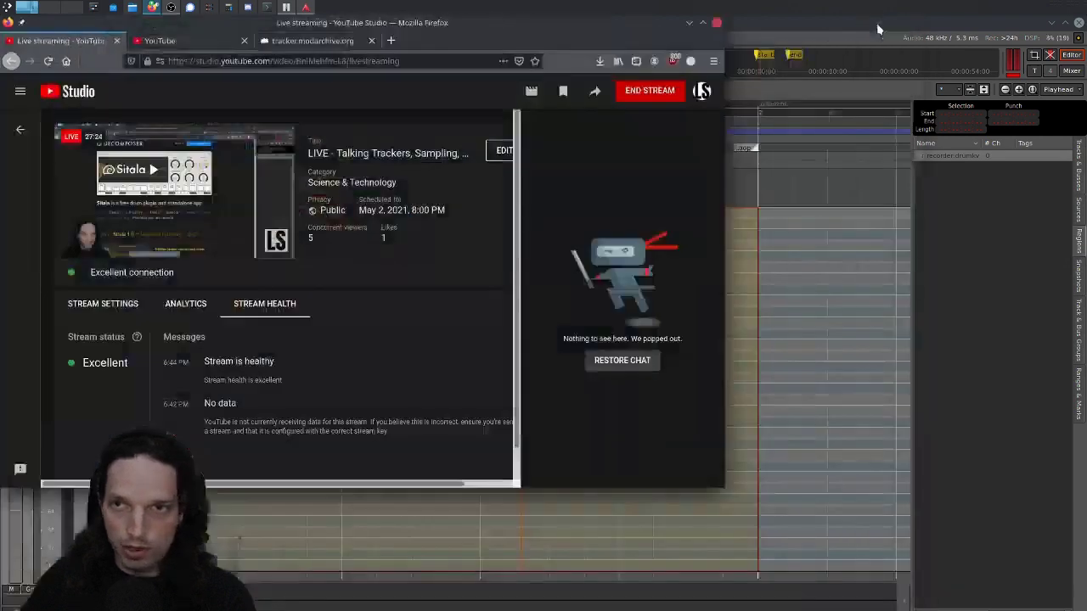
click(688, 23)
right_click(183, 128)
click(204, 140)
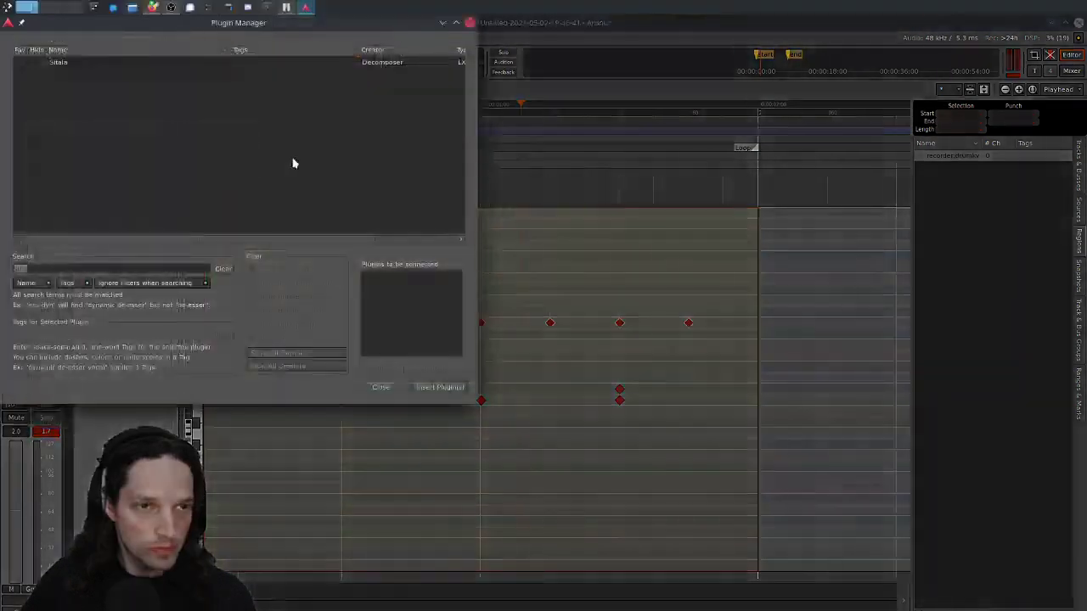
text(ninja)
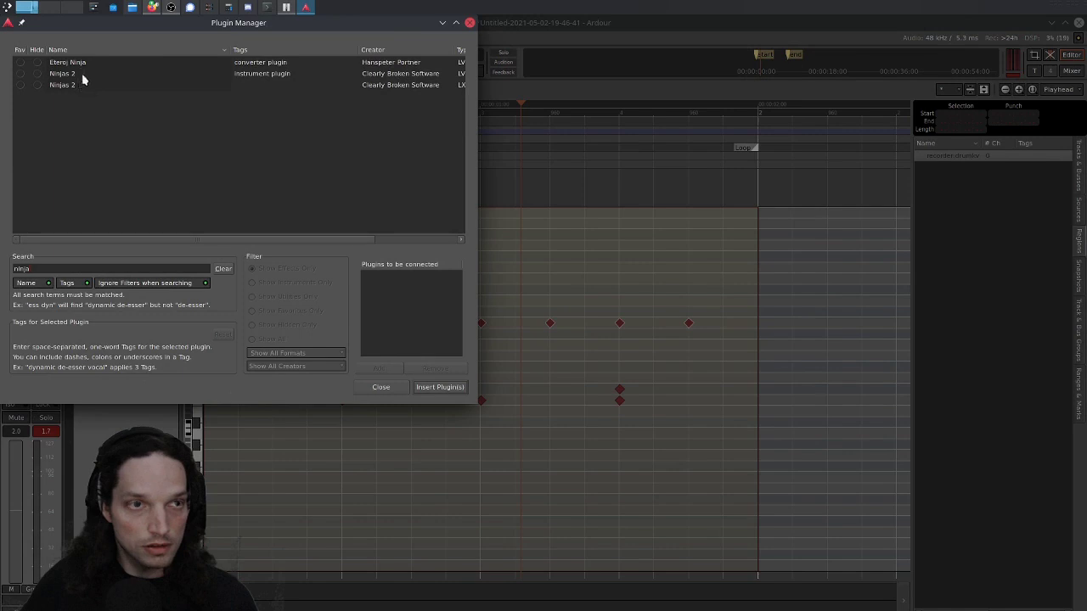
double_click(83, 75)
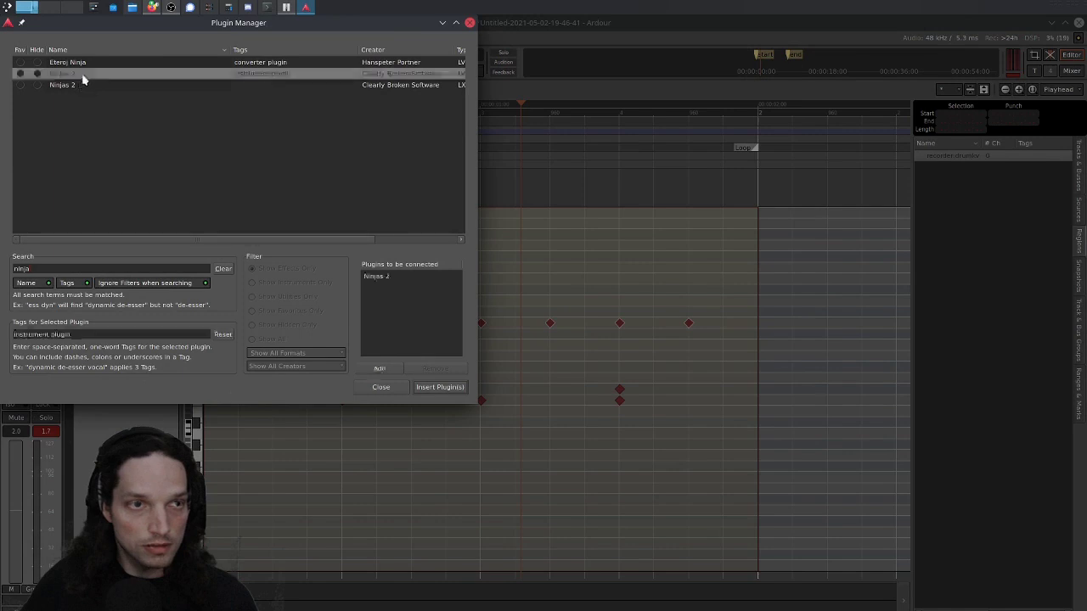
click(434, 389)
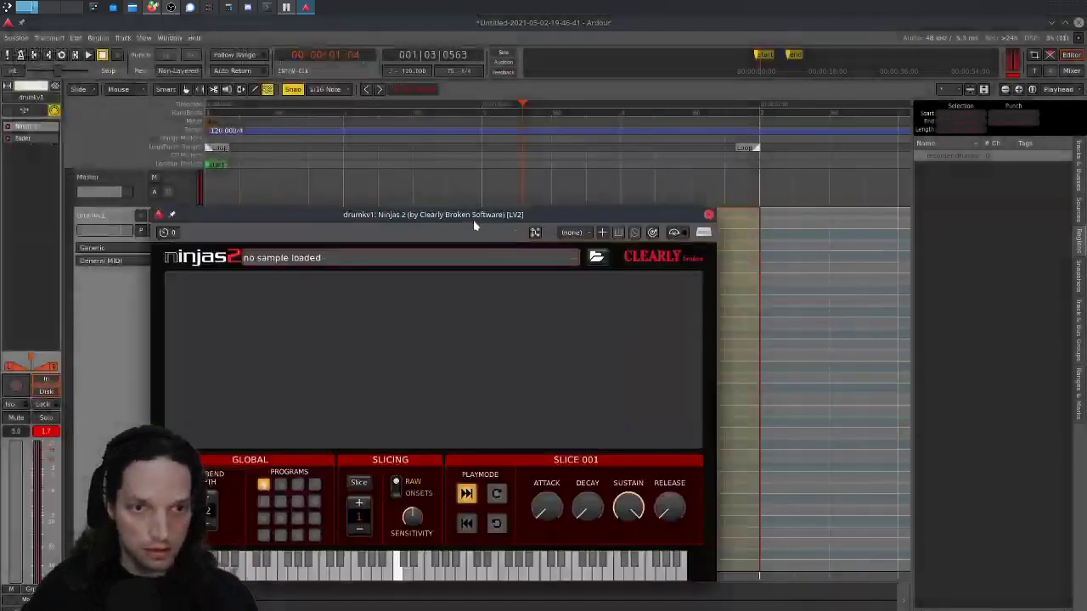
- Open the Ninjas 2 sample loader and browse to the Documents/DrumSamples/Loops folder
drag(473, 219, 505, 141)
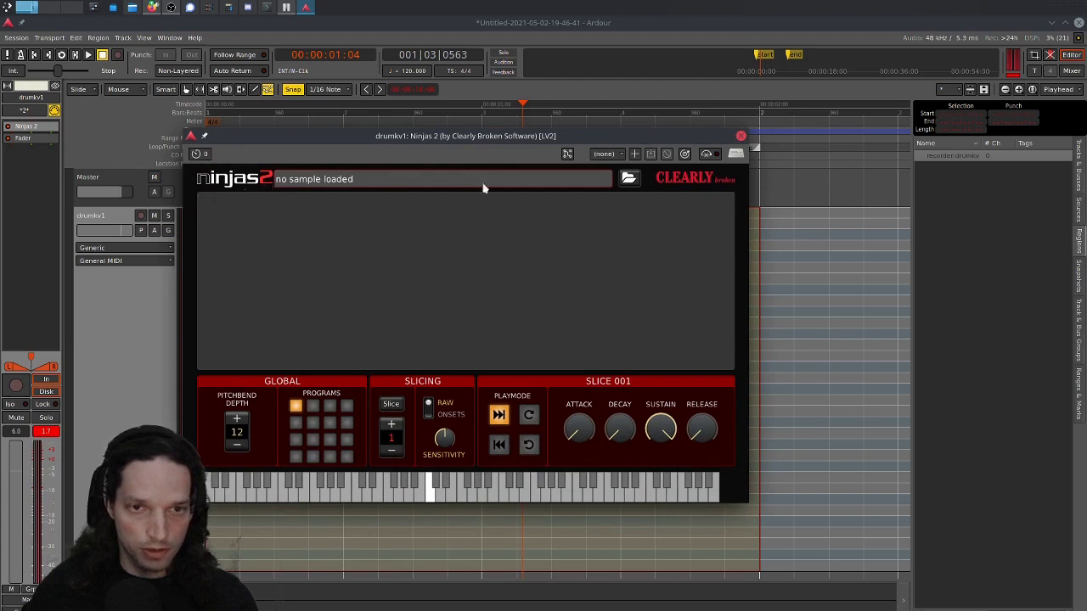
click(629, 178)
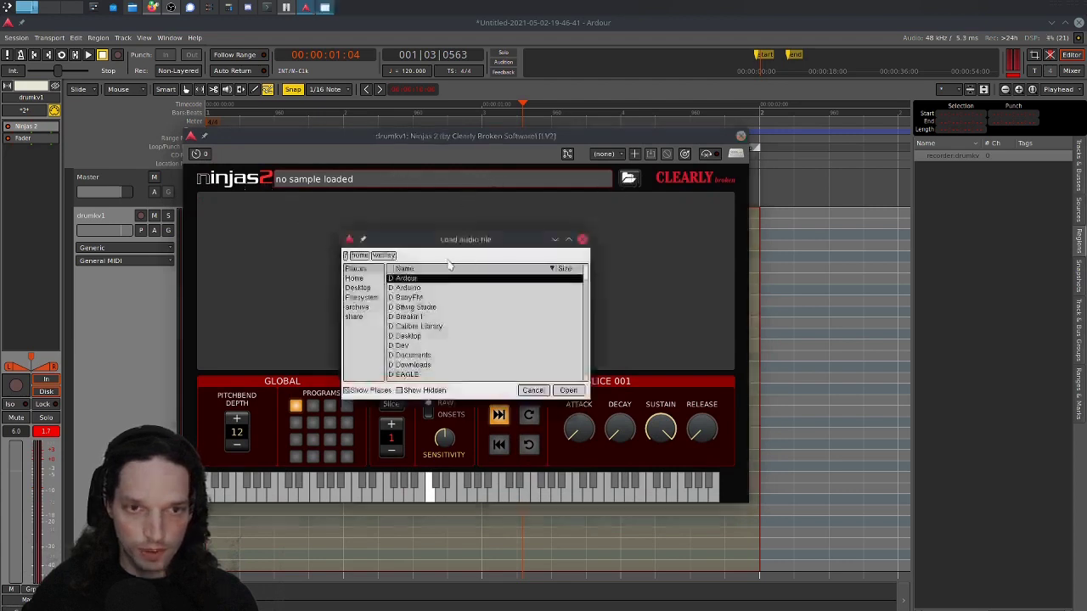
drag(458, 247, 432, 268)
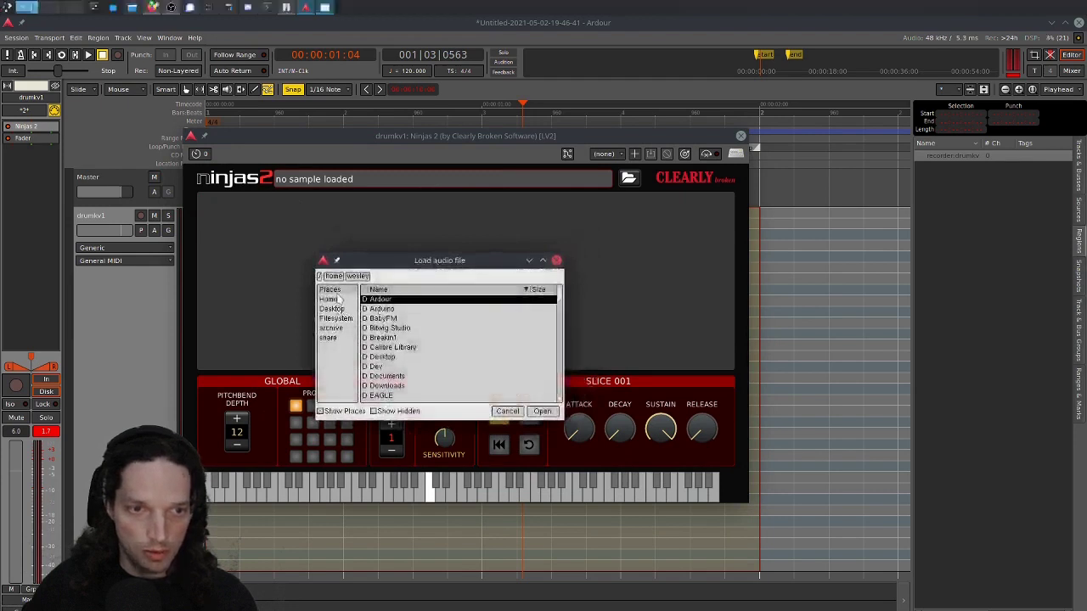
click(331, 299)
scroll(395, 344, down, 1)
click(388, 358)
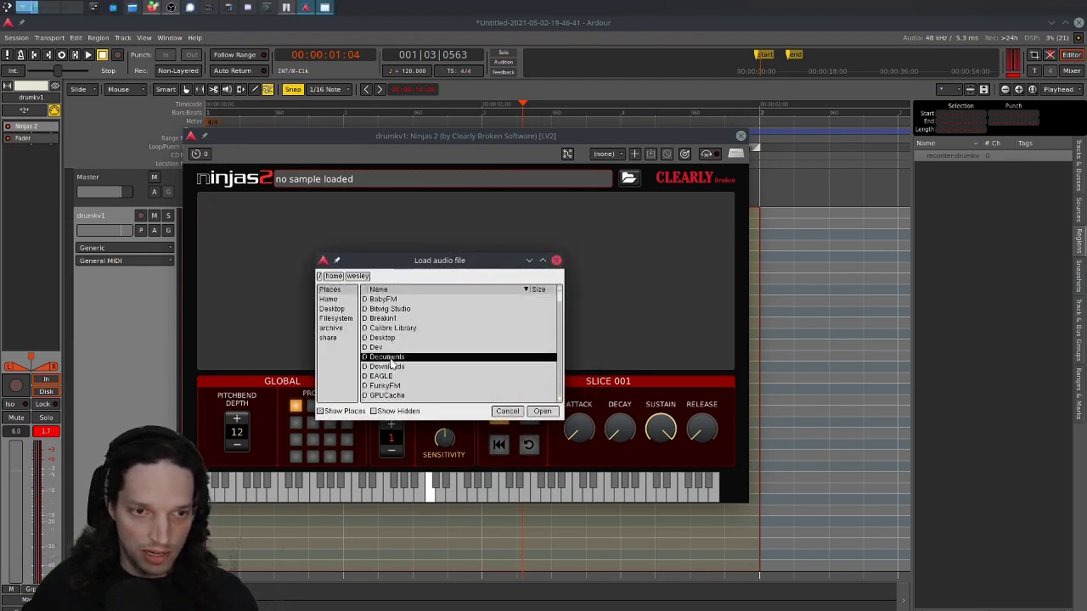
double_click(391, 360)
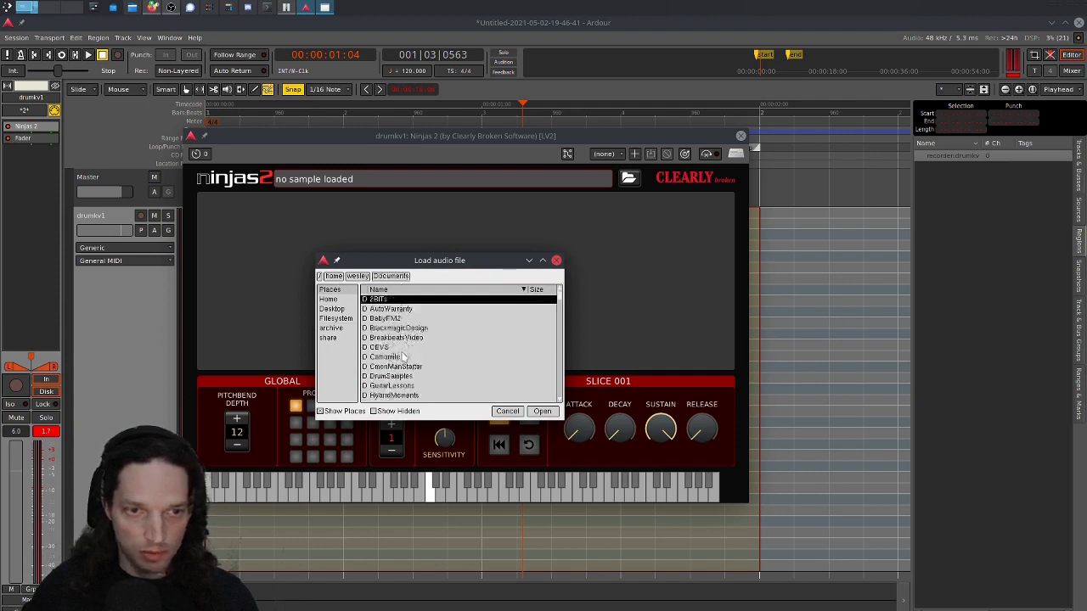
double_click(397, 377)
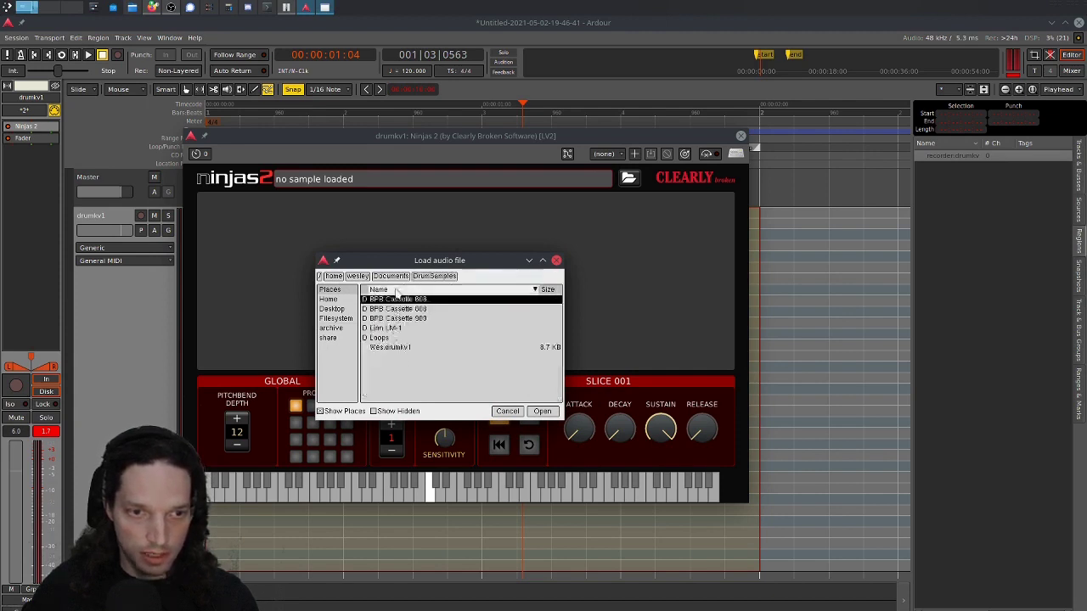
double_click(390, 337)
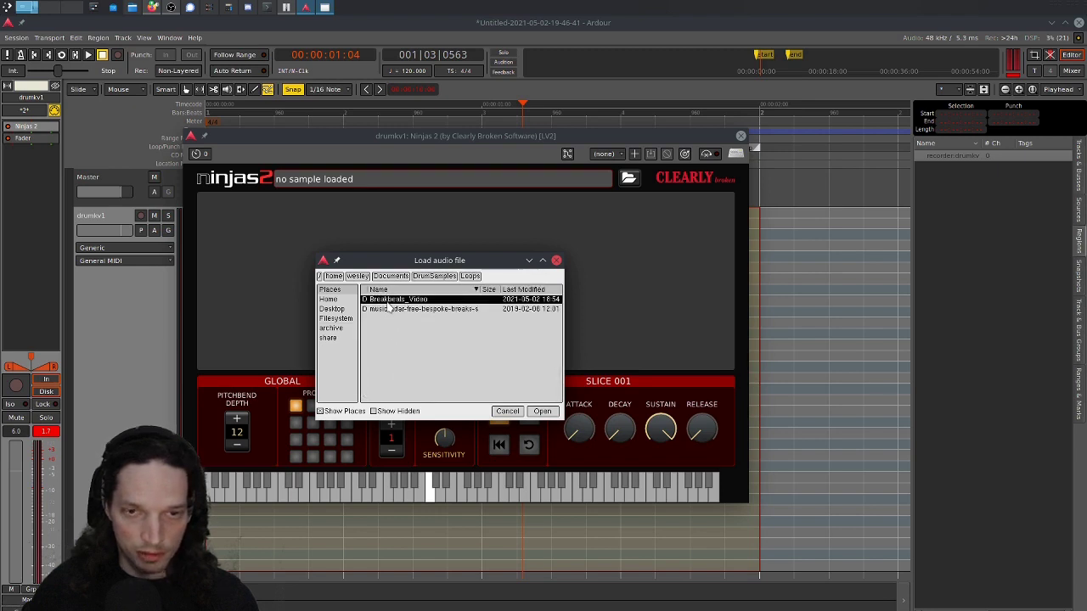
- Load BBr_BeatStyleA_120-01.wav from the 120bpm folder of musicradar-free-bespoke-breaks-samples into Ninjas 2
double_click(388, 303)
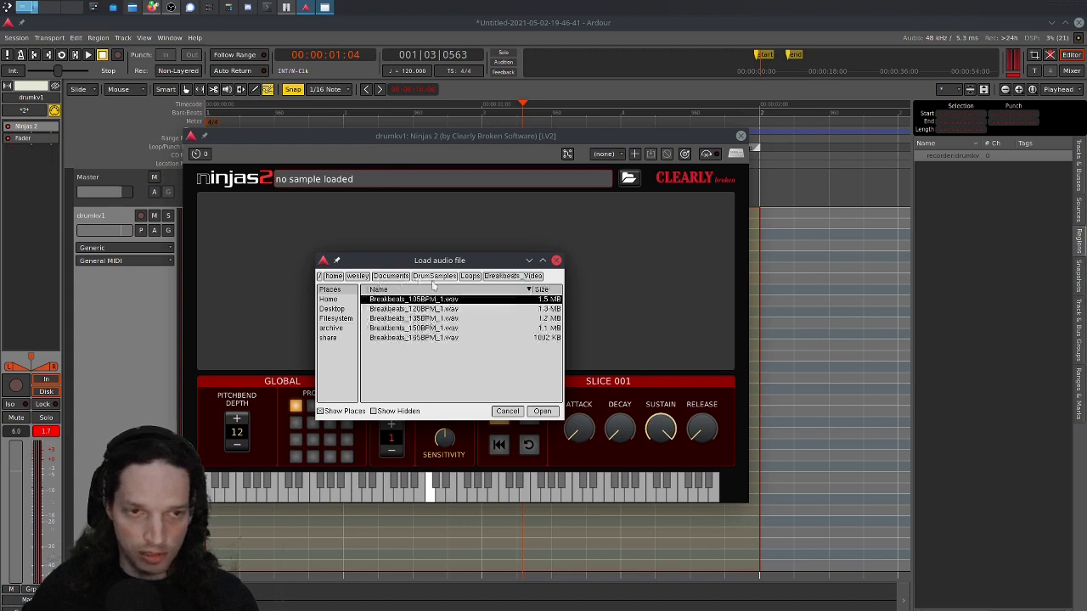
click(470, 276)
double_click(393, 310)
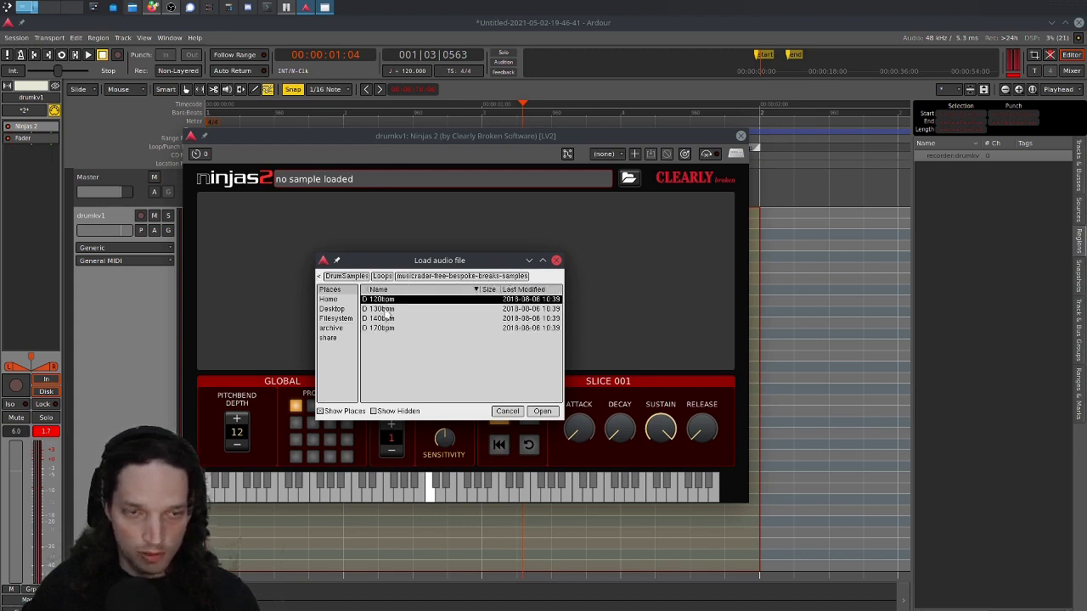
click(386, 309)
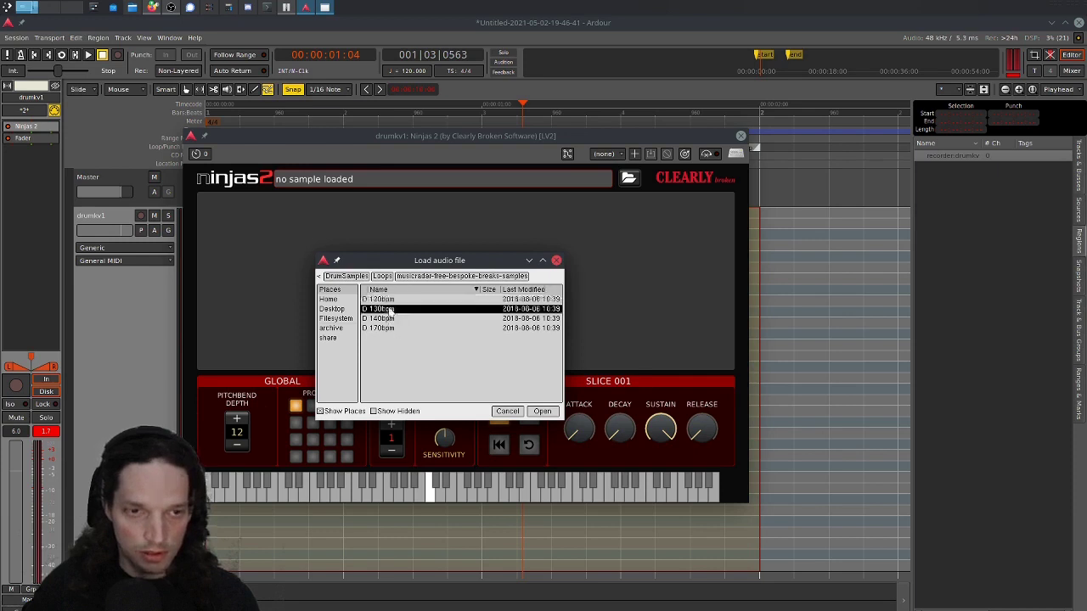
double_click(406, 300)
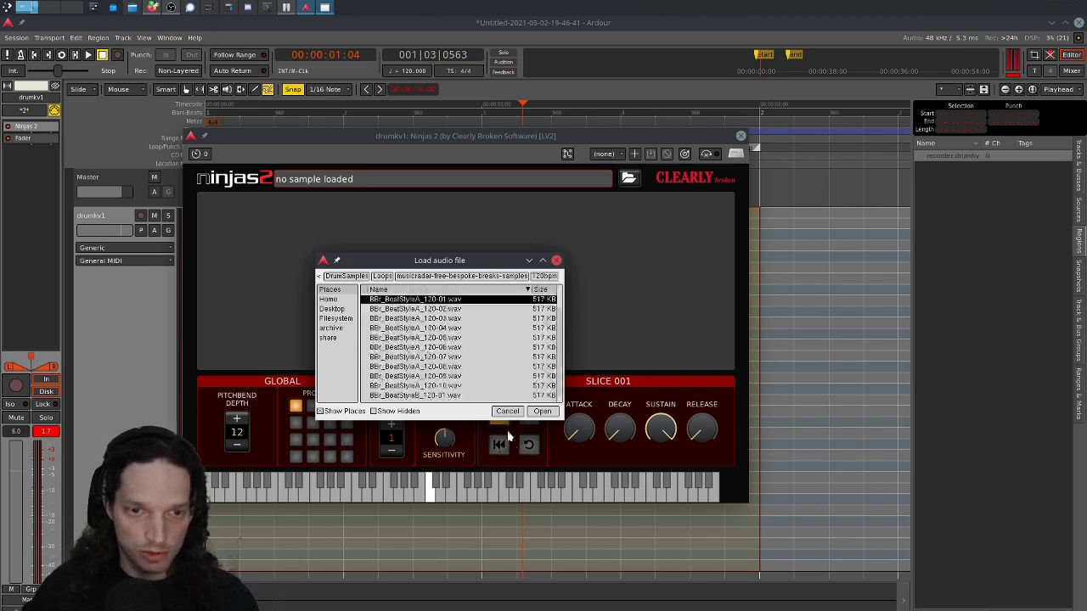
click(542, 411)
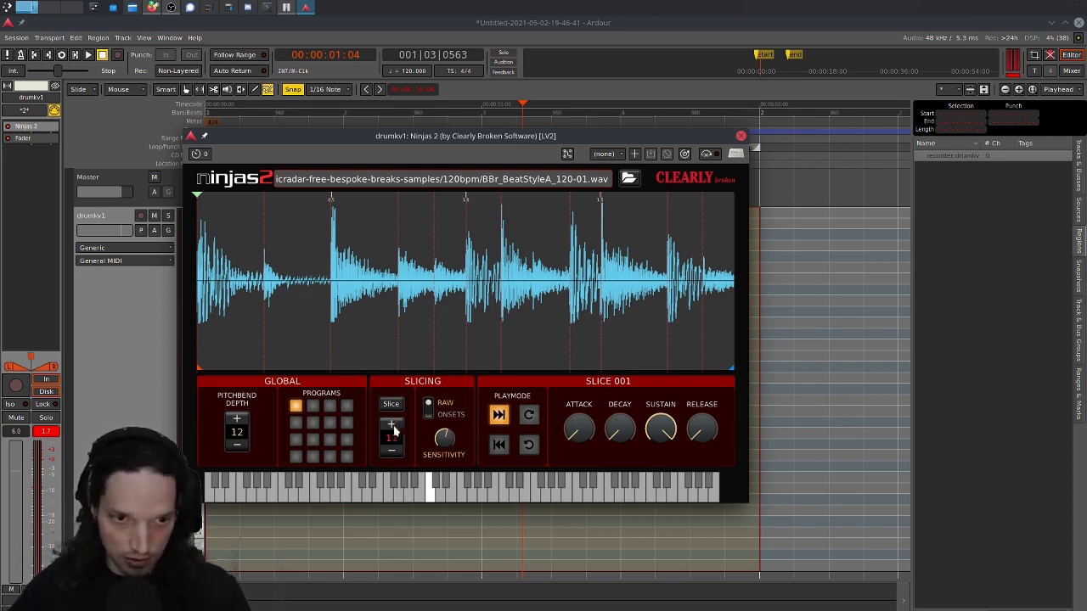
- Set the slice count to 16 and slice the loaded drum loop in raw mode
click(429, 413)
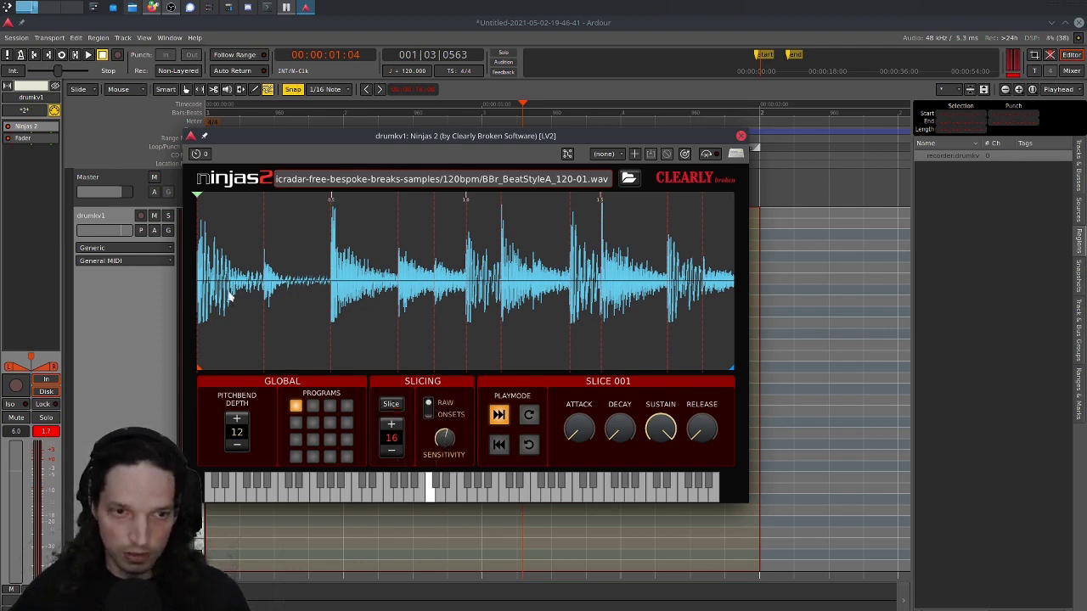
click(392, 405)
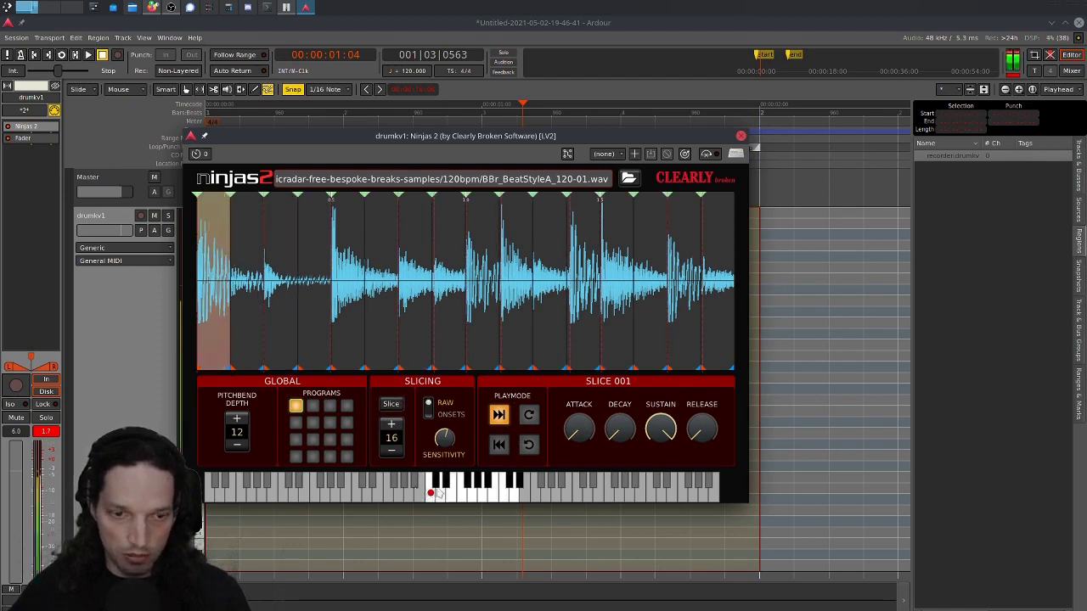
- Audition the drum loop's slices one after another on the plugin's keyboard, up to slice 012
click(435, 484)
click(441, 496)
click(445, 482)
click(451, 486)
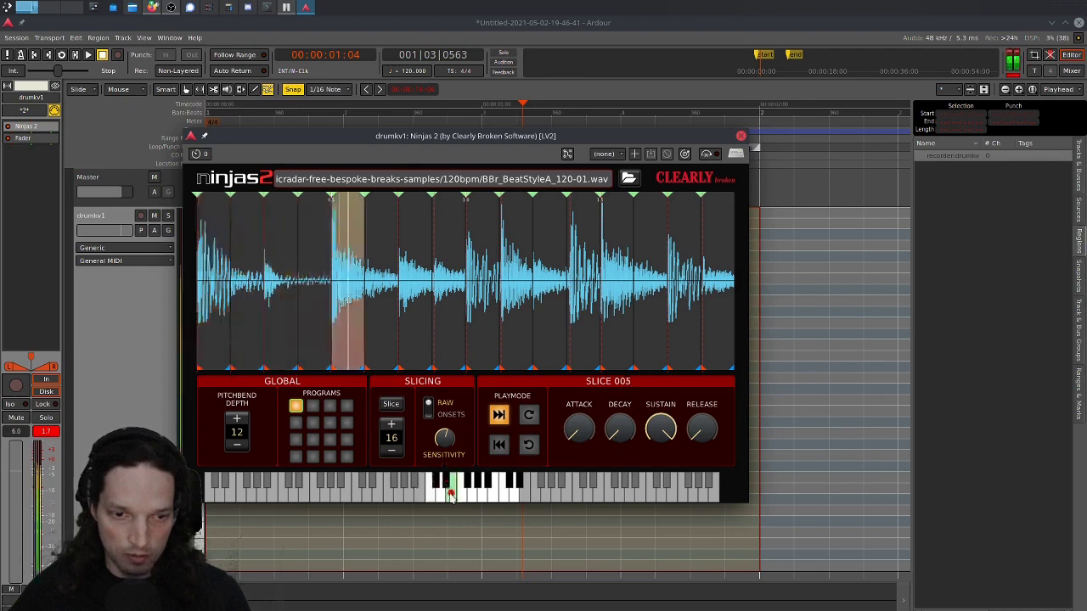
click(461, 493)
click(471, 494)
click(476, 495)
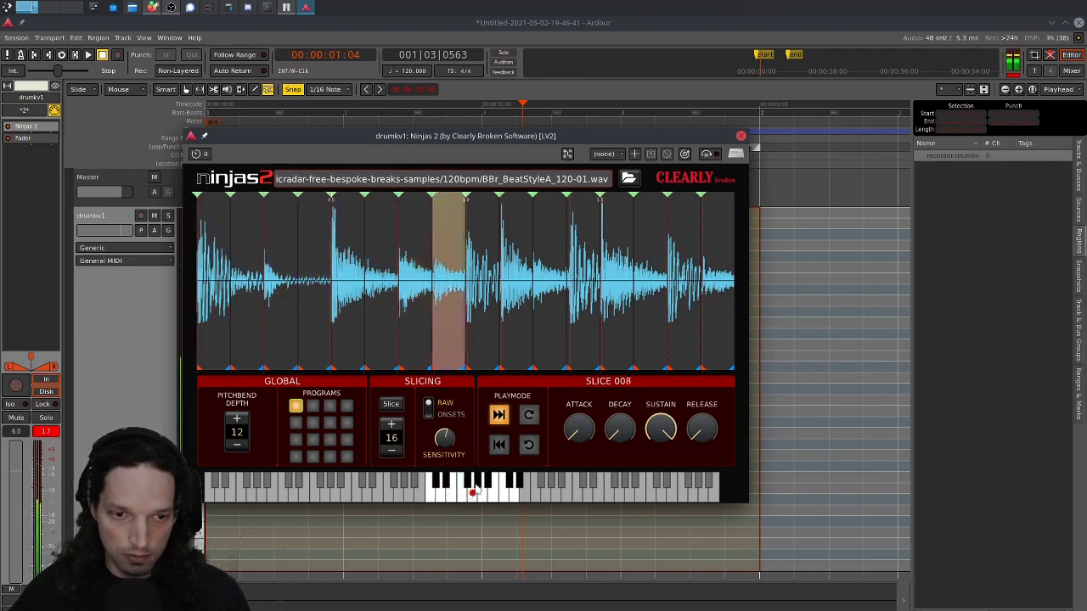
click(482, 491)
click(486, 490)
click(490, 486)
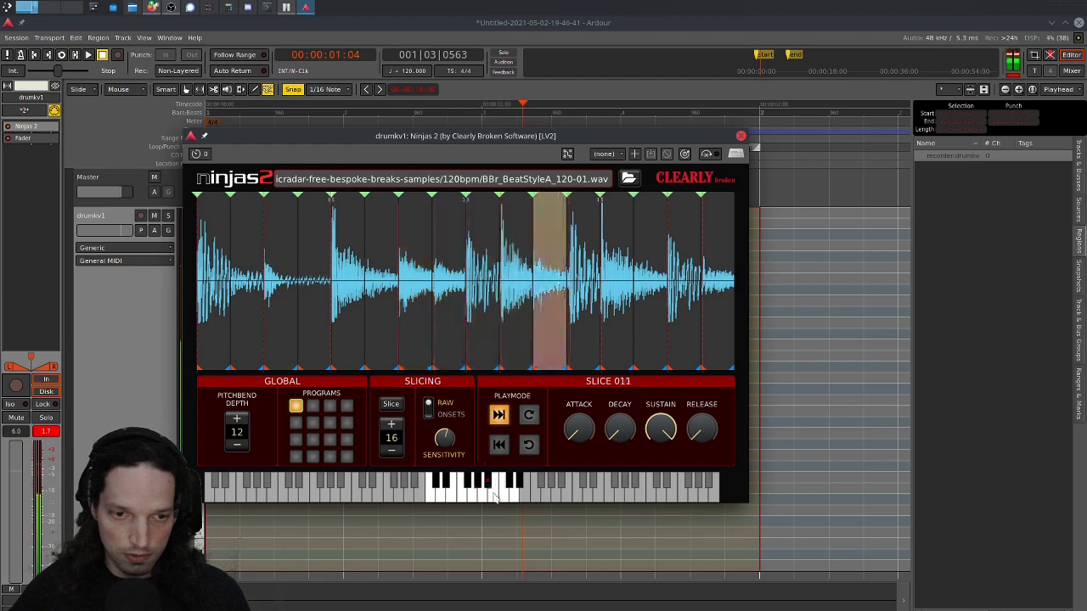
click(493, 494)
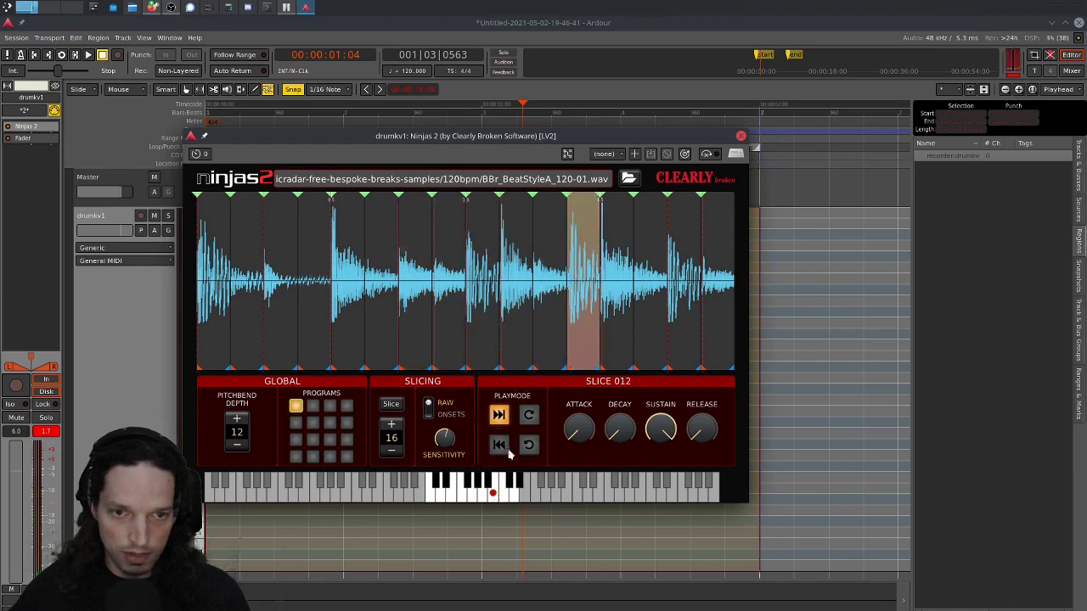
- Try the forward loop, reverse and reverse loop play modes on slice 001, and return it to plain forward playback
click(433, 498)
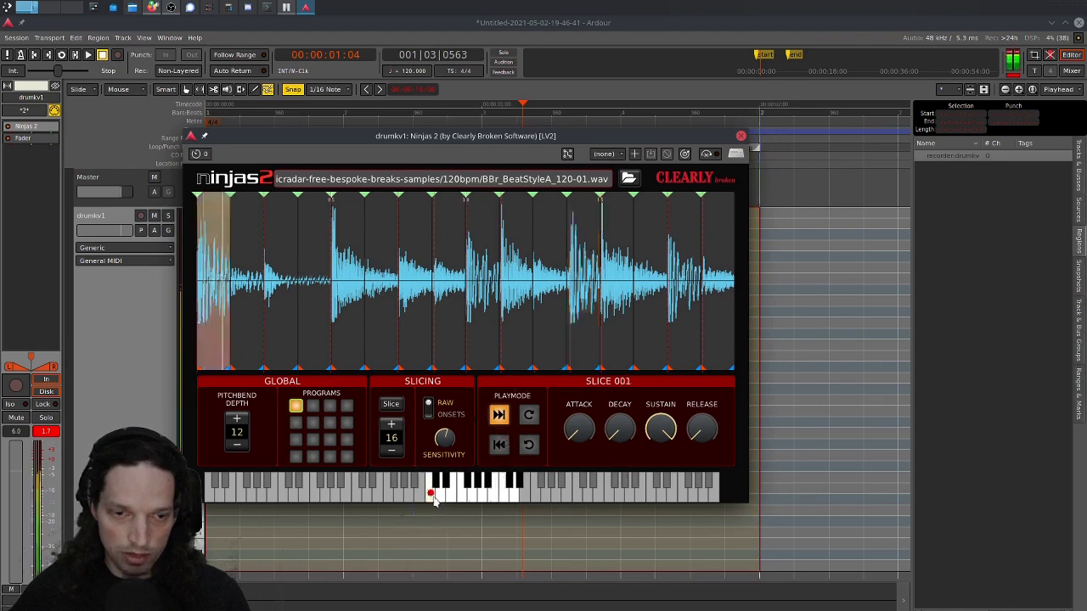
click(529, 415)
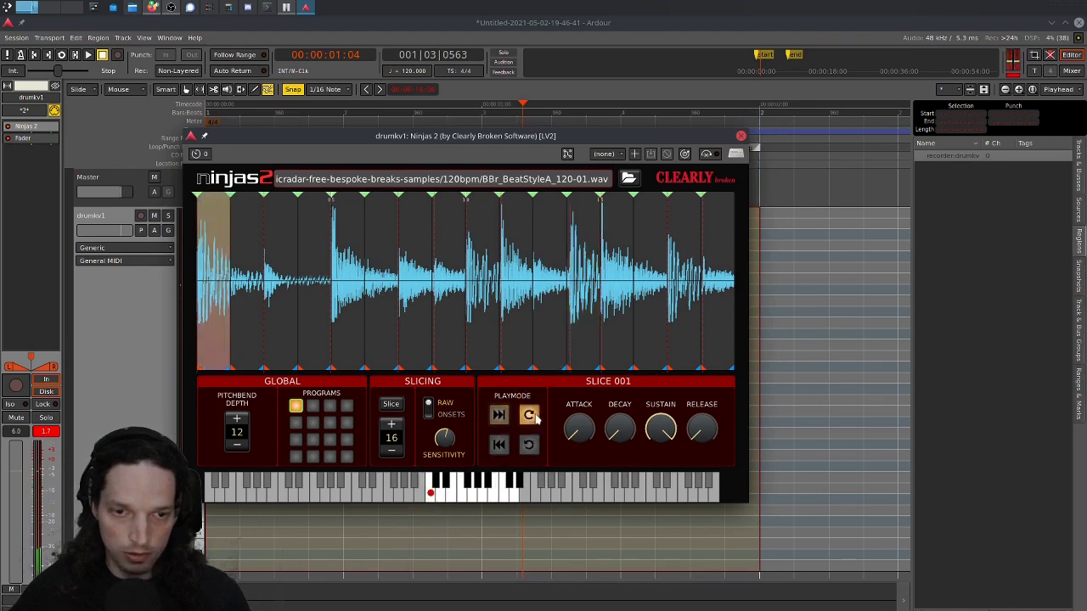
click(433, 500)
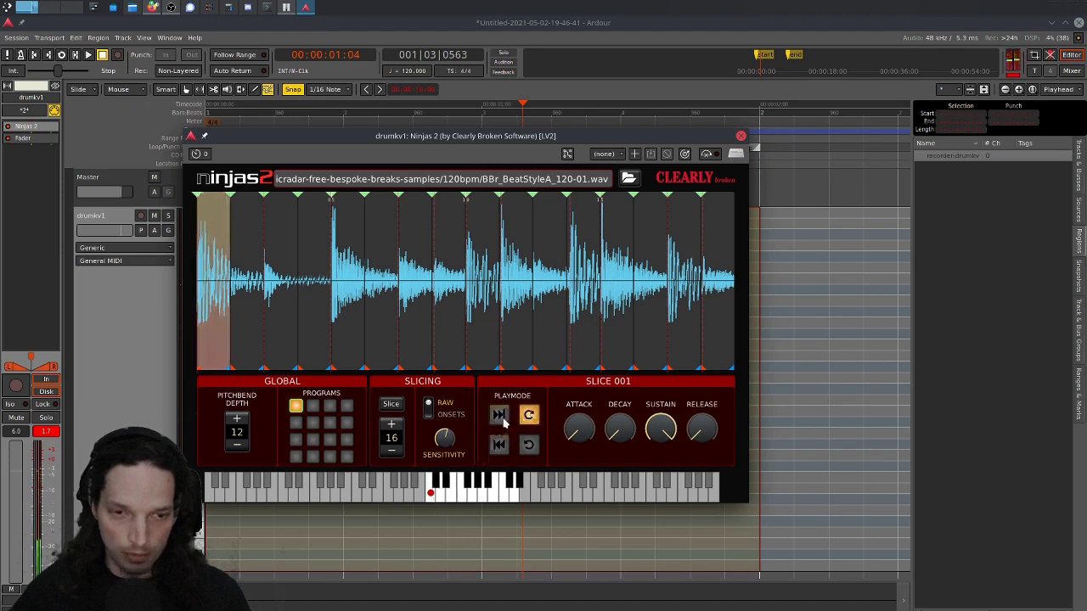
click(502, 417)
click(500, 444)
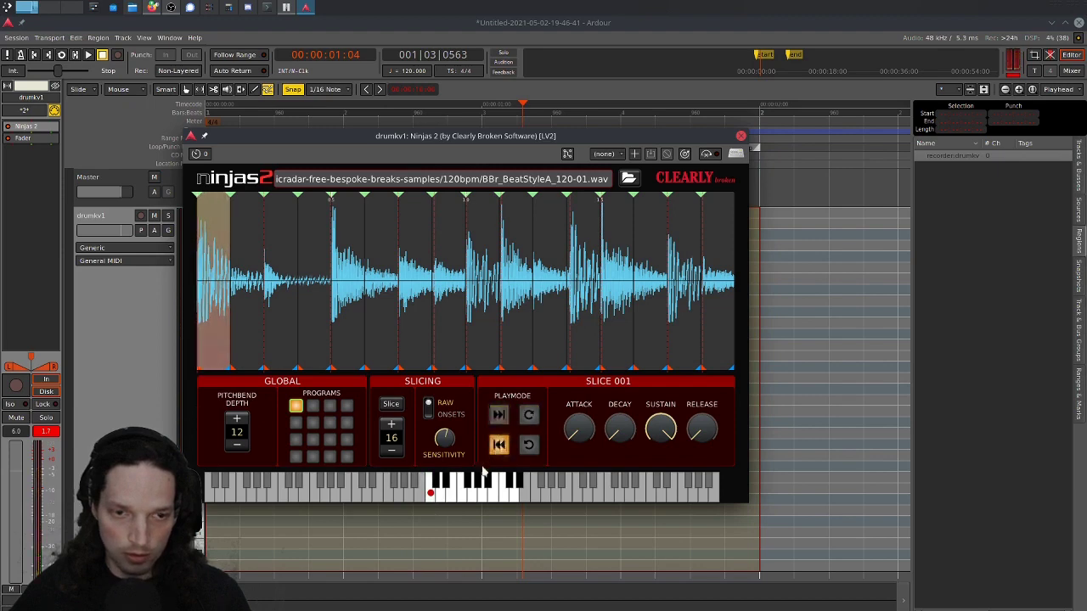
click(528, 444)
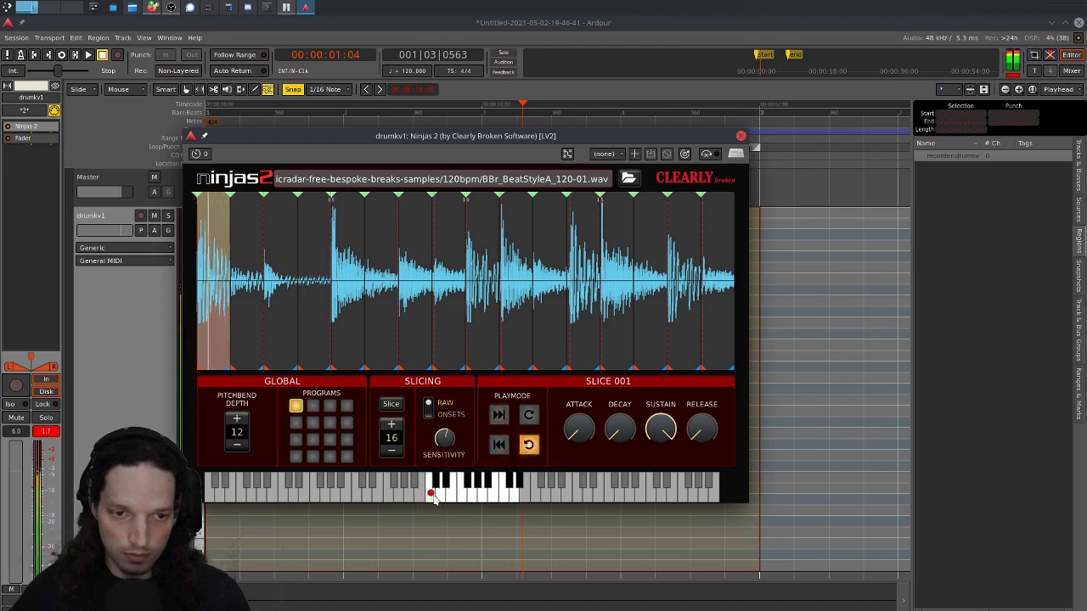
click(499, 444)
click(499, 413)
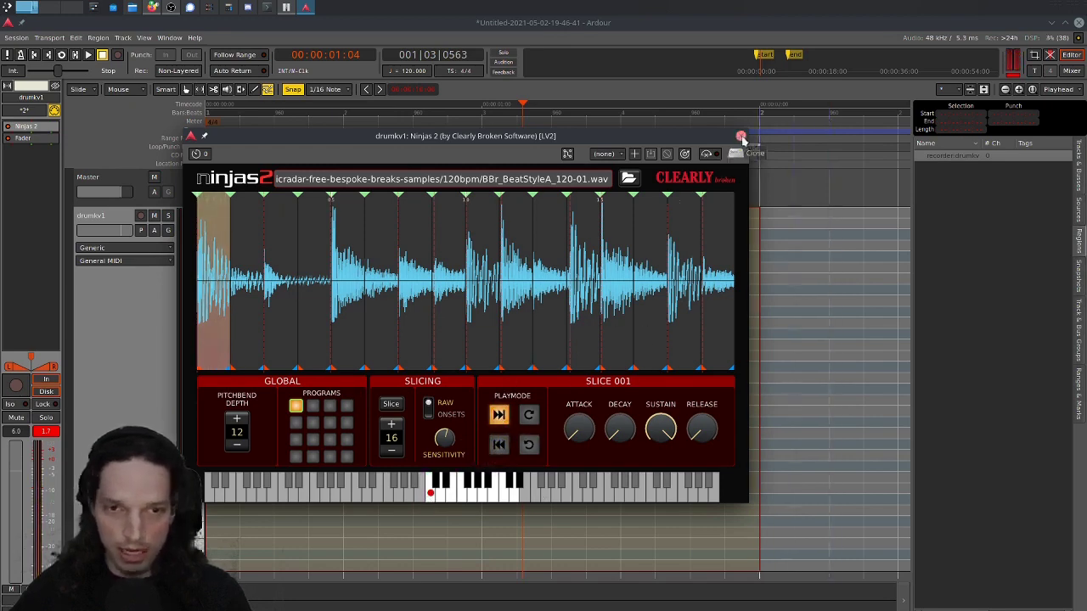
- Close and reopen the Ninjas 2 editor, play slice 001 once more, and close the editor again
drag(498, 138, 653, 180)
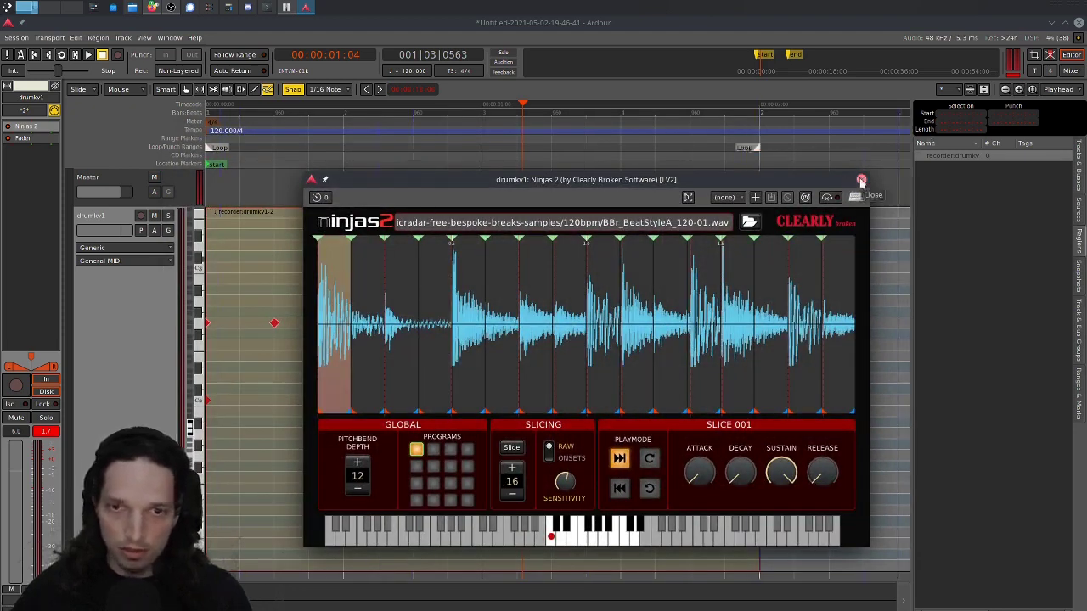
click(861, 181)
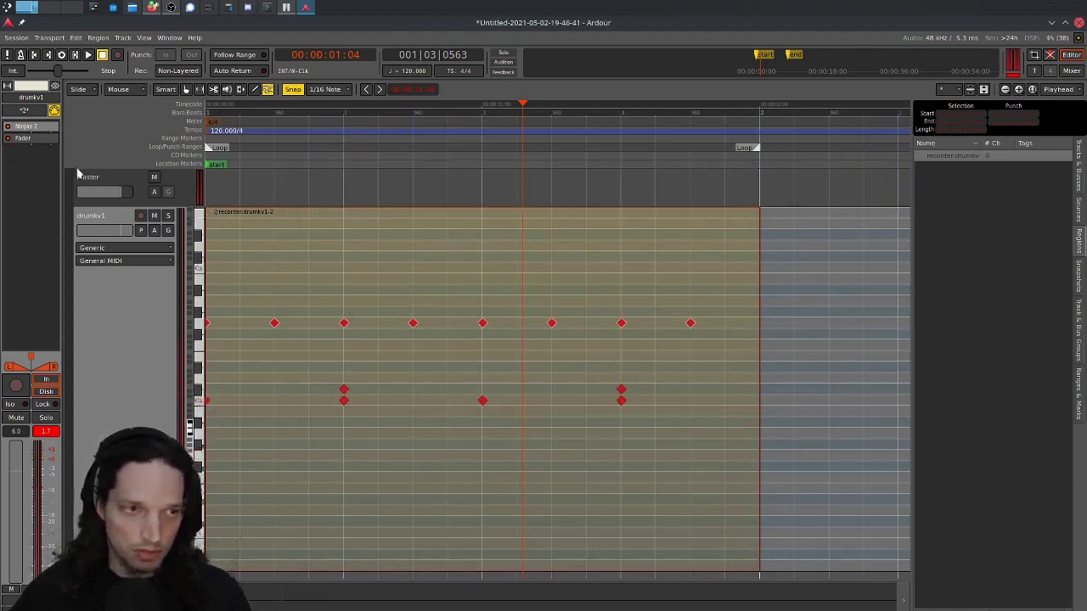
double_click(43, 128)
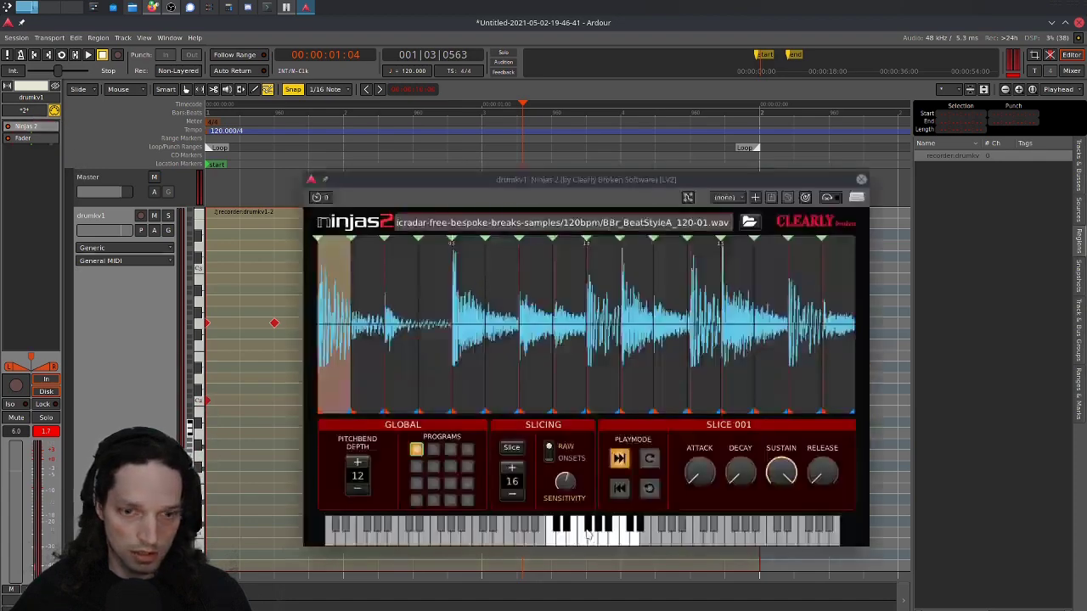
click(552, 538)
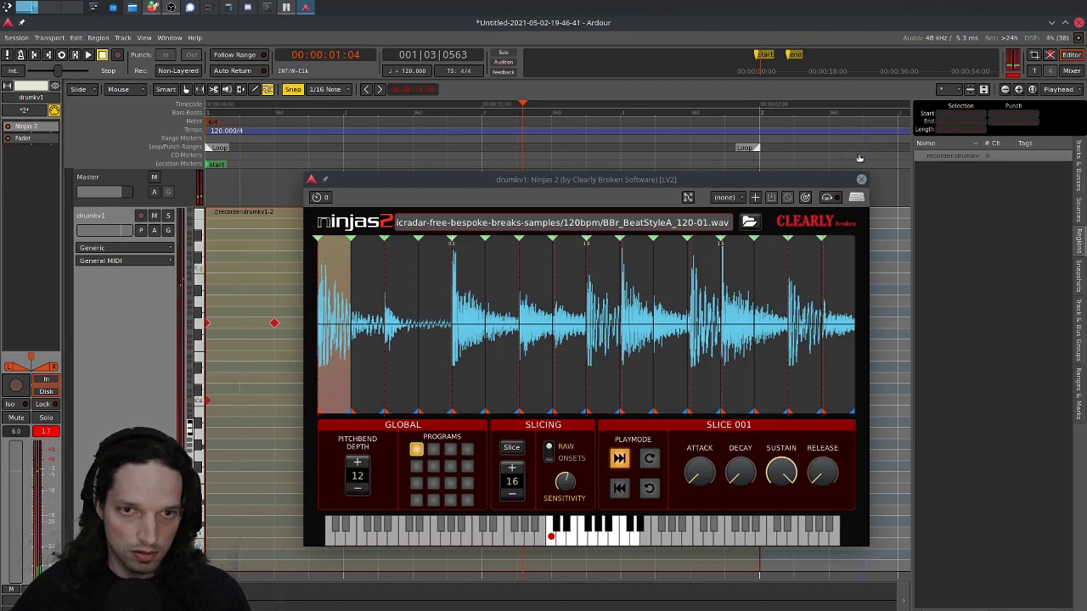
click(861, 181)
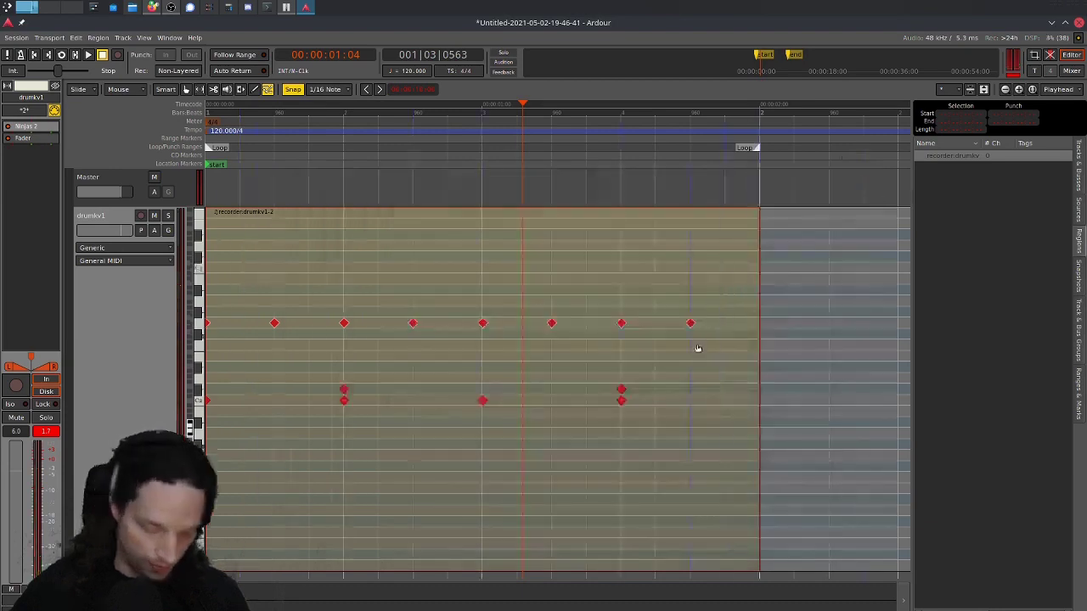
- Delete all the notes in the drumkv1 MIDI region and audition slices on the track's piano keys
drag(730, 292, 204, 465)
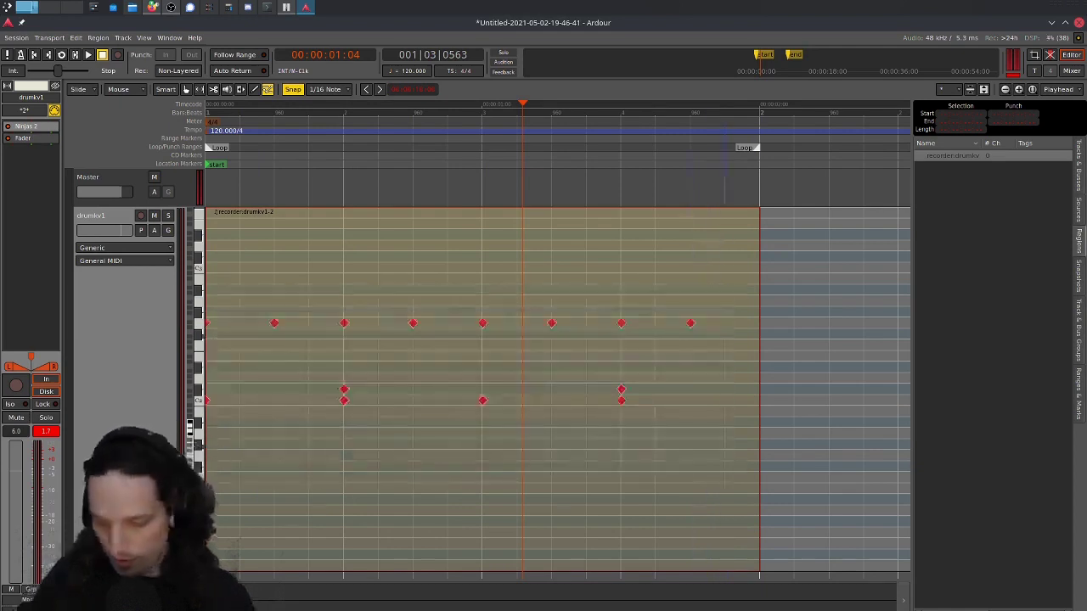
key(Delete)
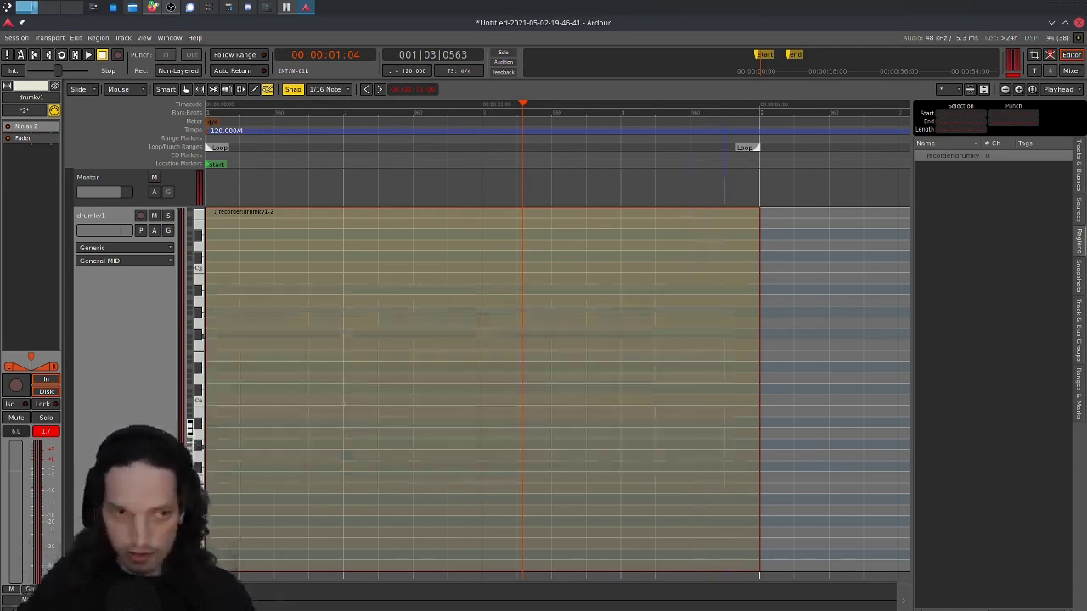
click(194, 336)
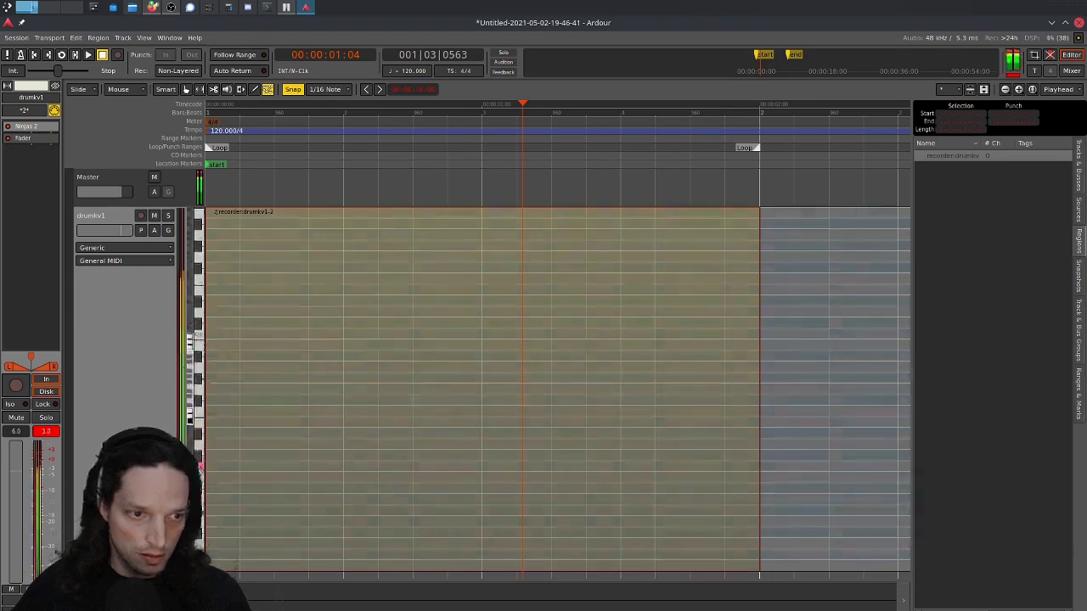
click(201, 424)
click(199, 425)
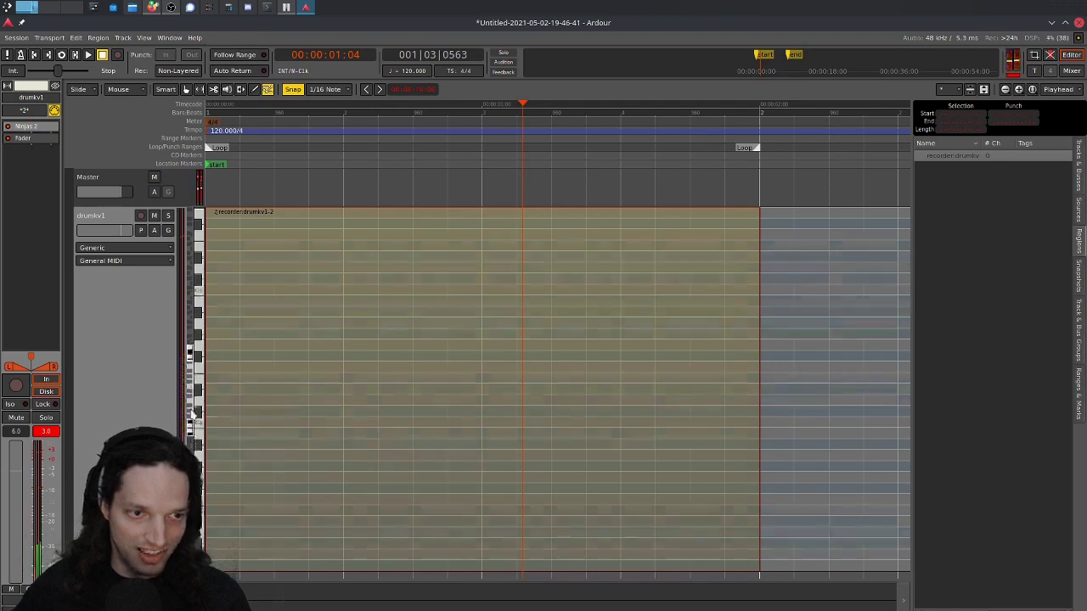
- Switch the drumkv1 track's note mode to Sustained
right_click(129, 383)
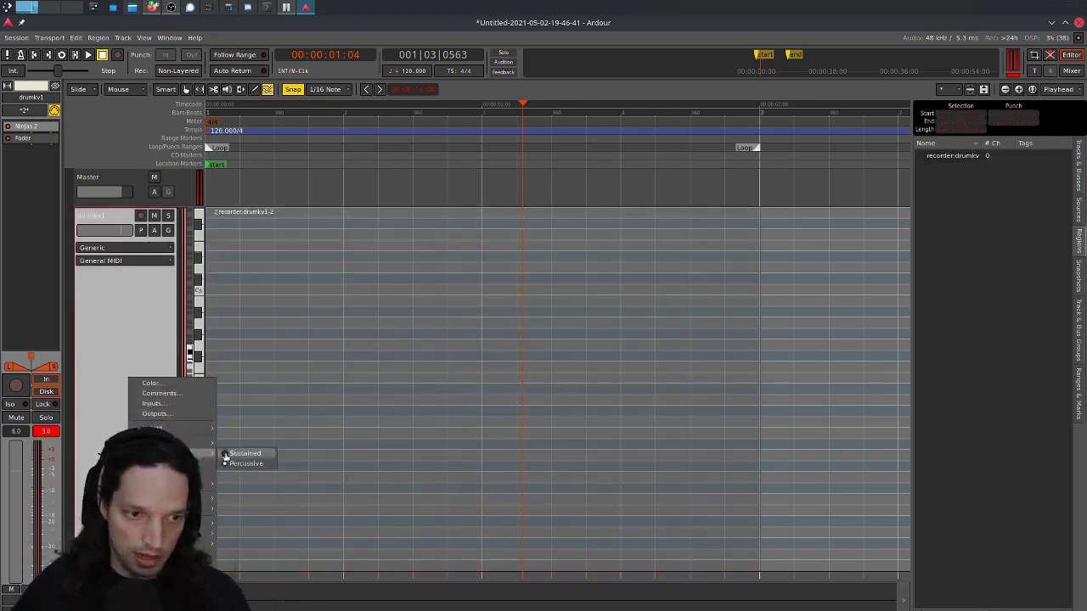
click(229, 454)
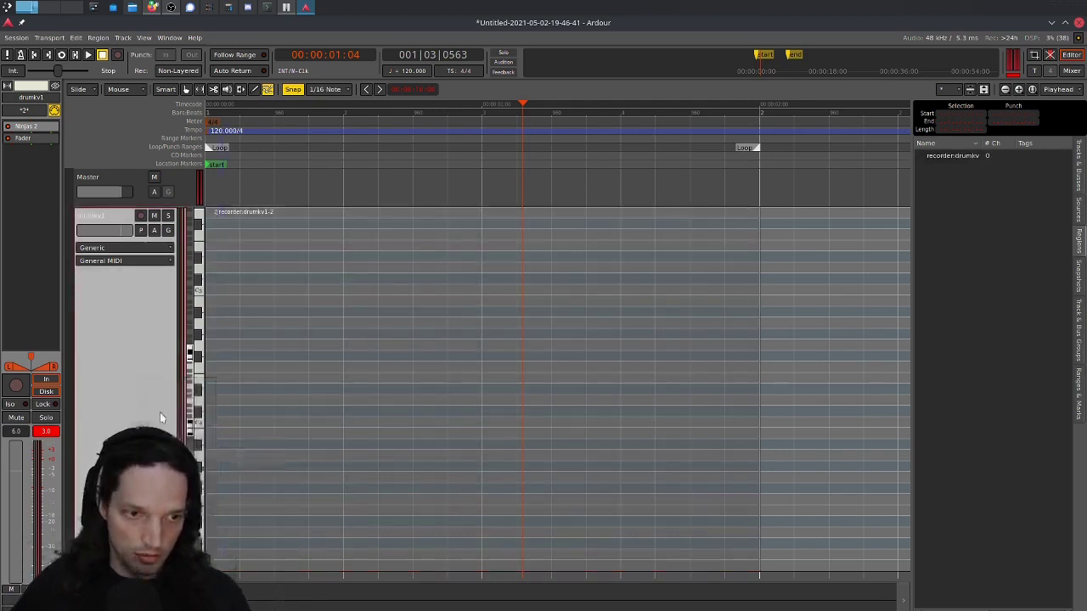
- Draw sixteen consecutive 1/16 notes across the bar, rising chromatically from C4 to D#5
key(d)
click(223, 423)
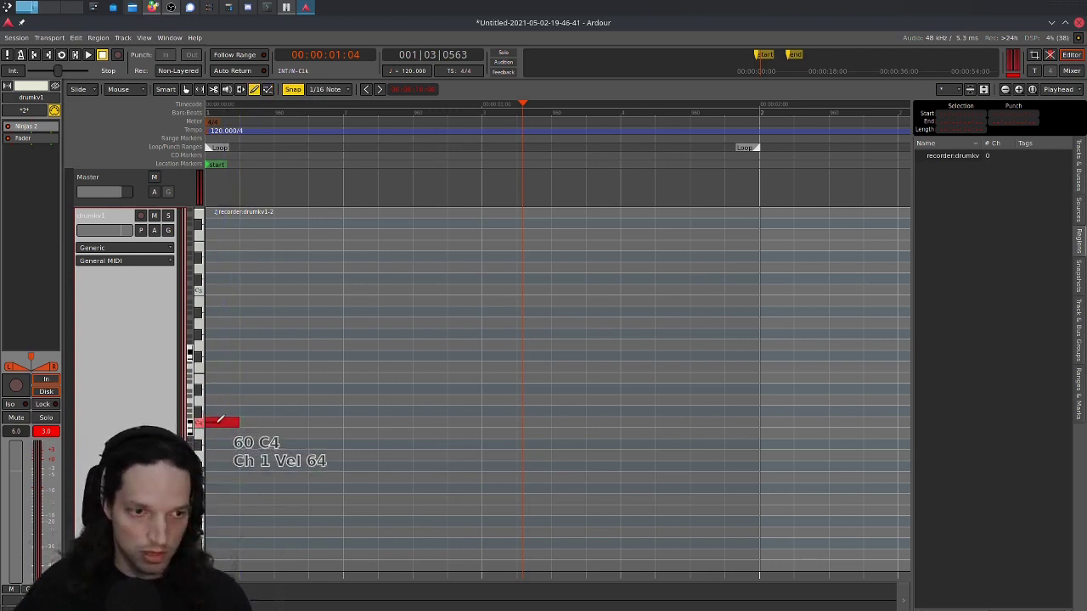
click(248, 411)
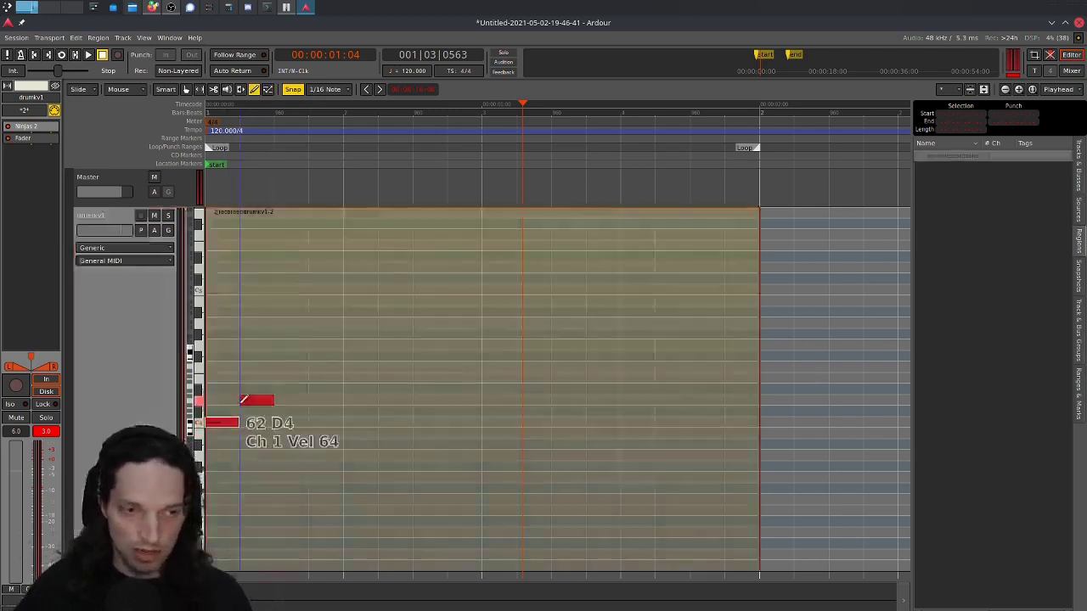
click(290, 400)
click(325, 389)
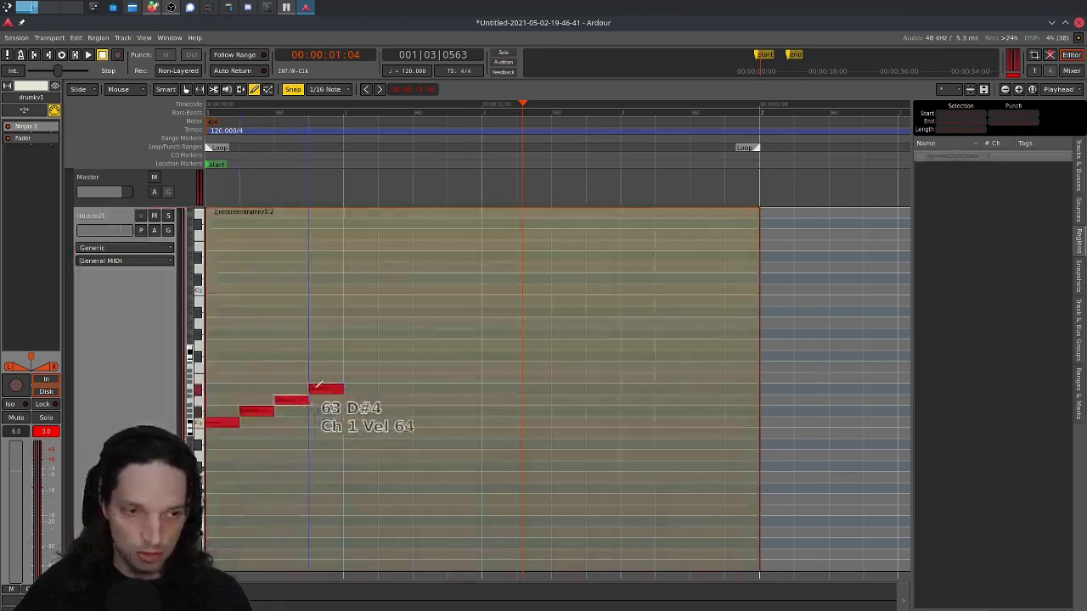
click(359, 378)
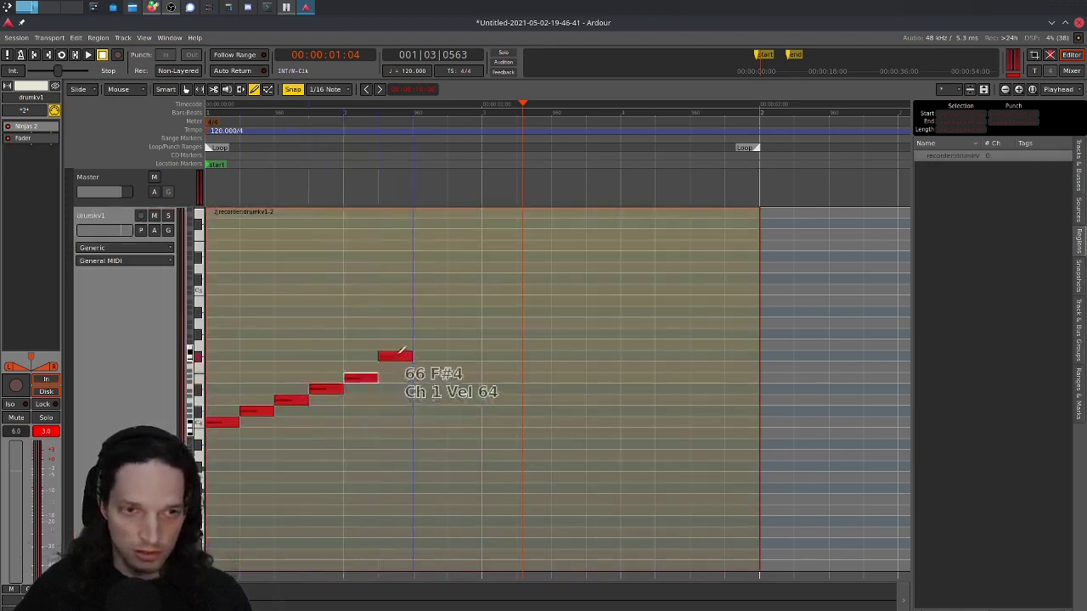
click(396, 366)
click(430, 356)
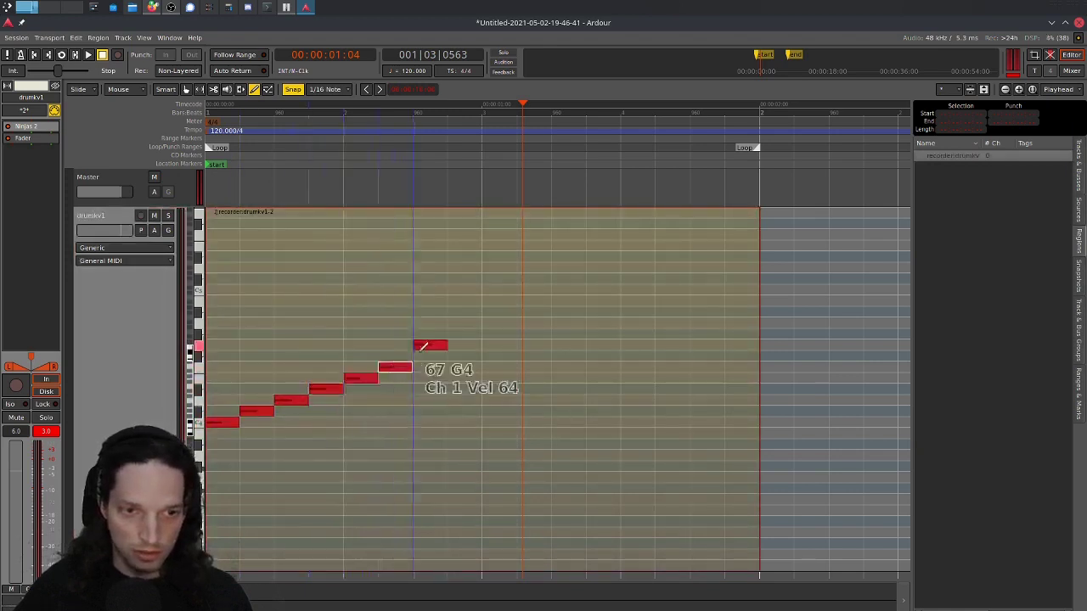
click(464, 345)
click(498, 334)
click(533, 322)
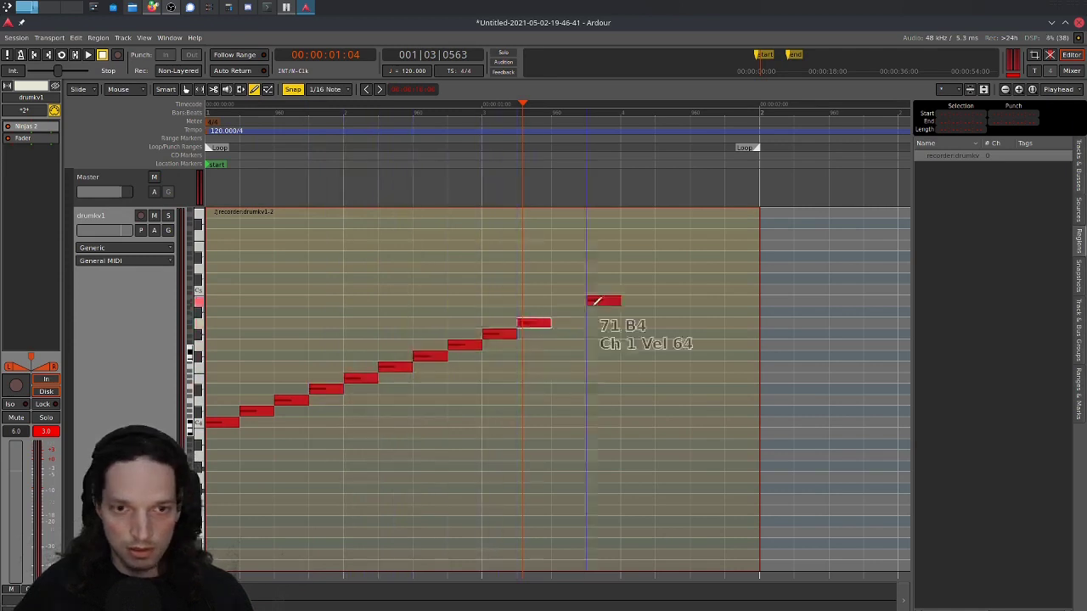
click(568, 311)
click(601, 300)
click(637, 289)
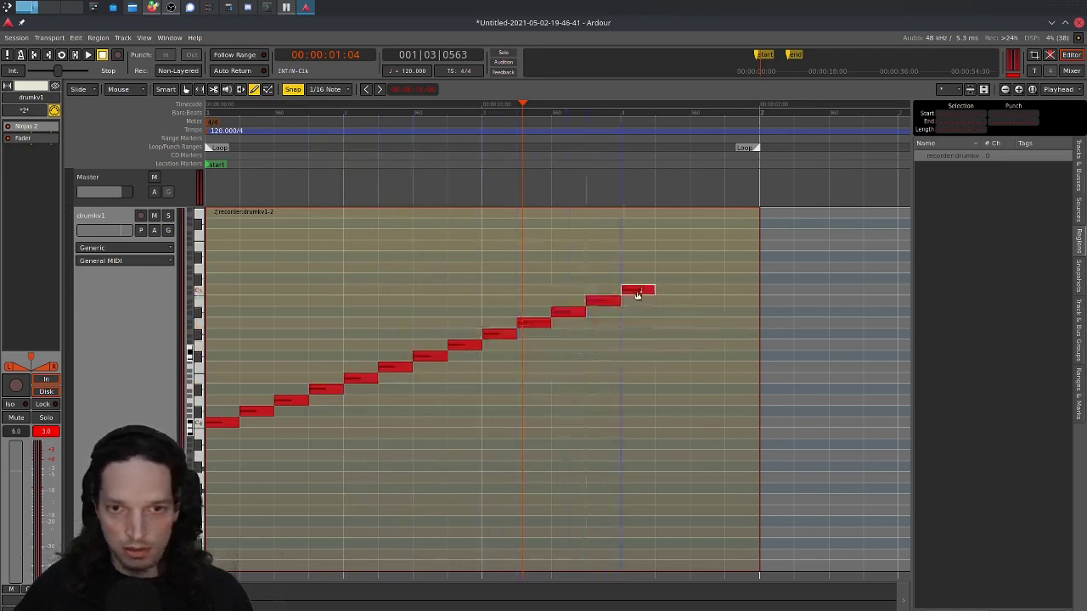
click(669, 278)
click(705, 268)
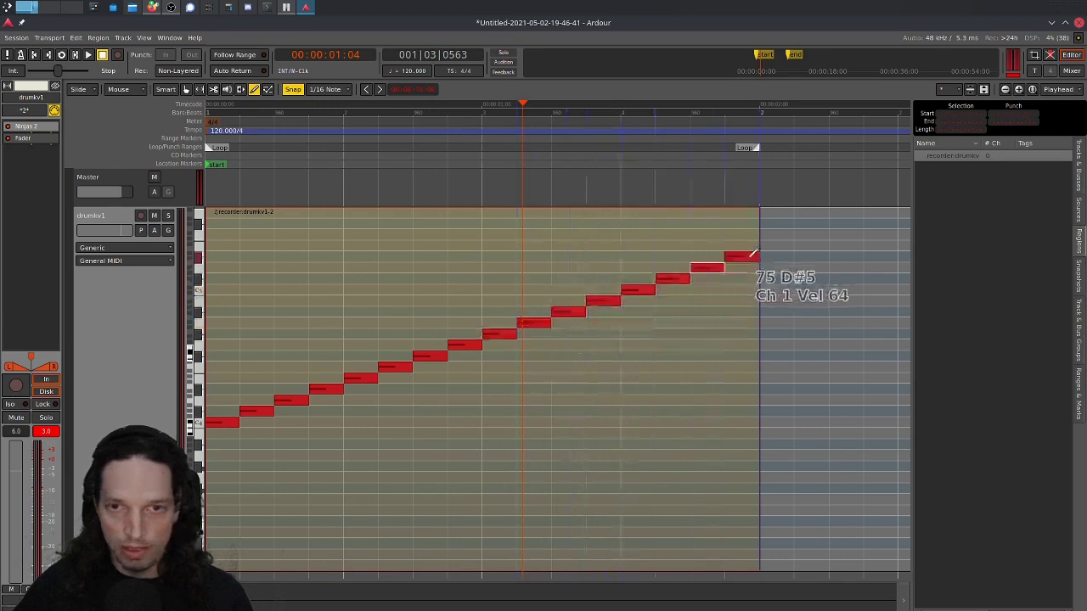
click(742, 257)
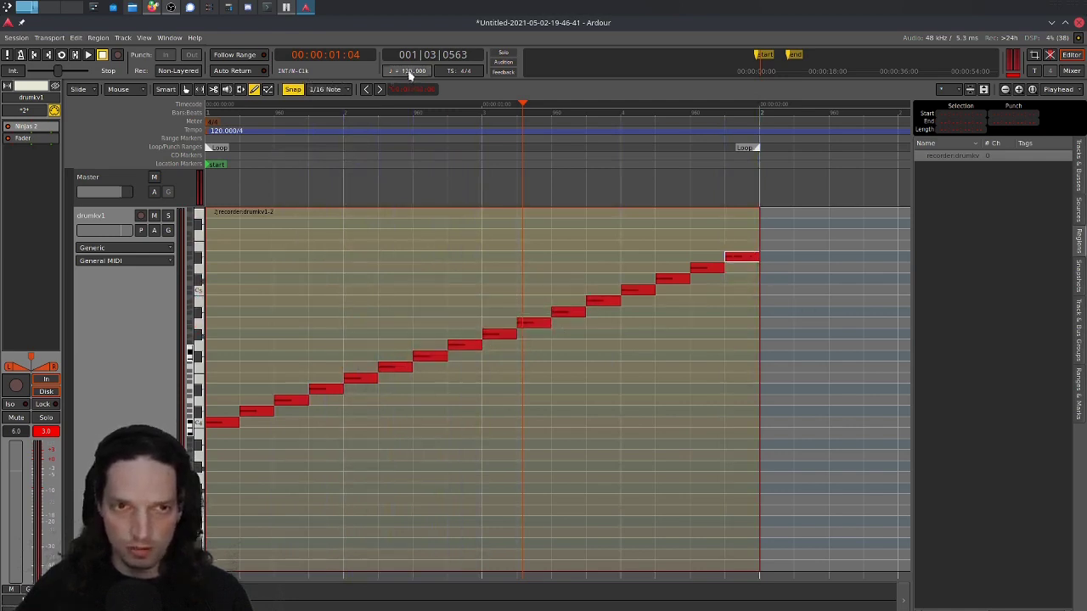
- Play the ascending slice sequence in a loop at the original tempo and stop playback
click(651, 224)
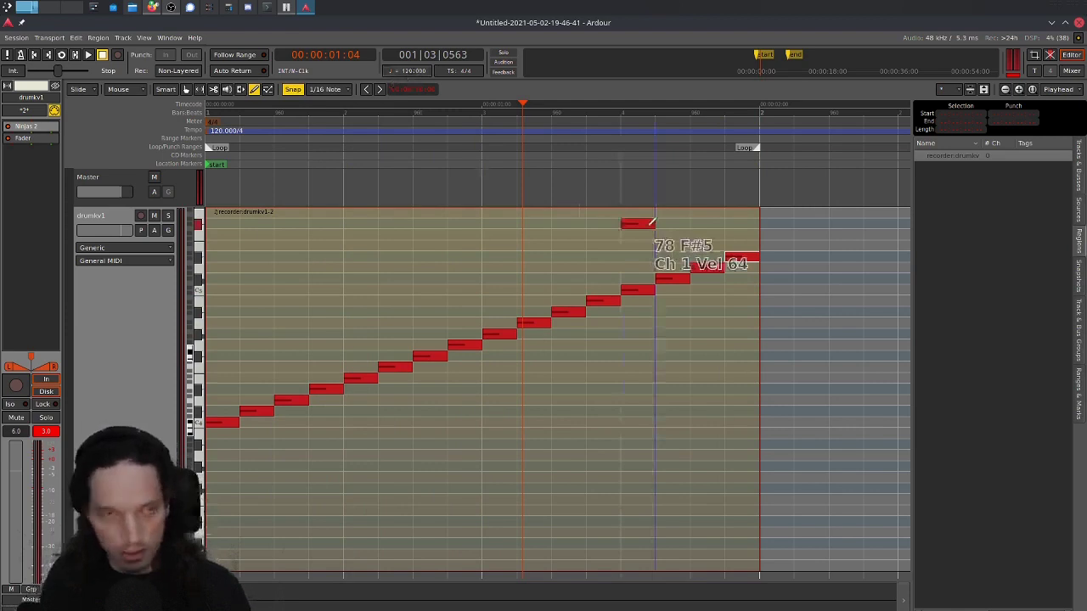
key(space)
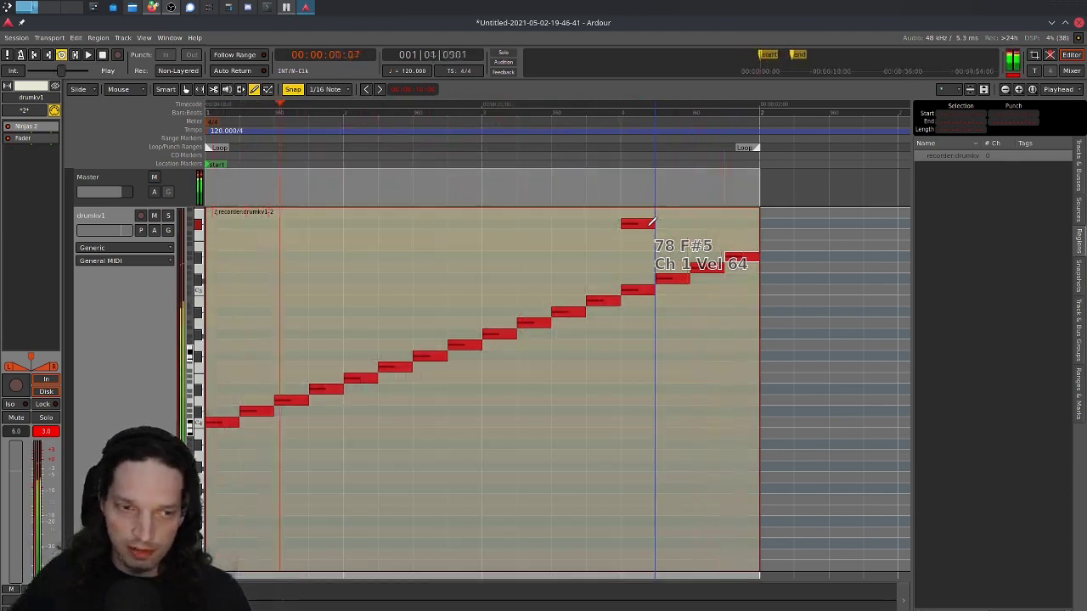
click(650, 223)
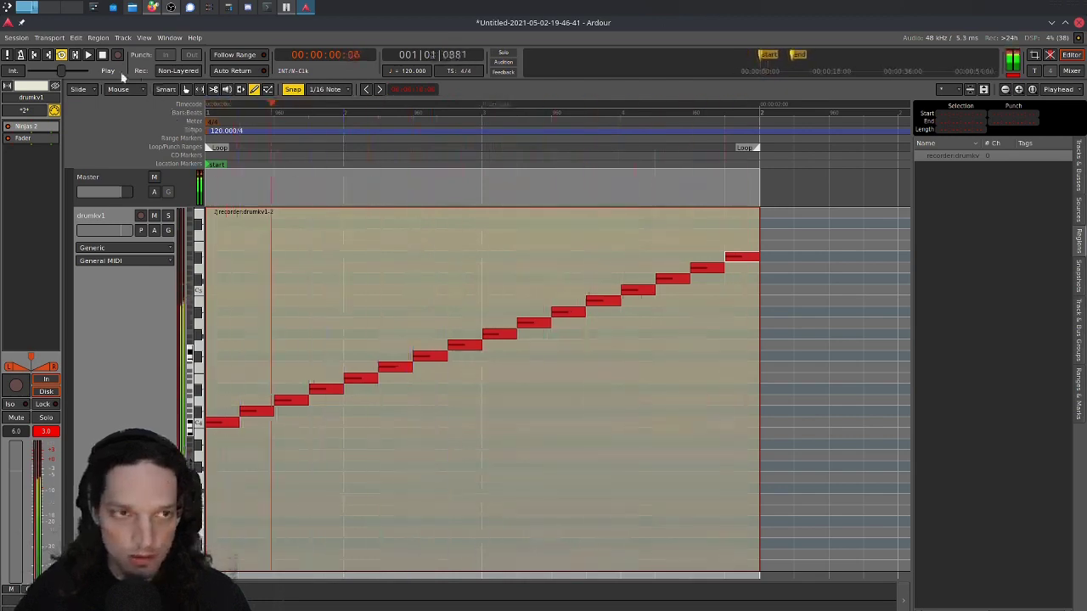
key(space)
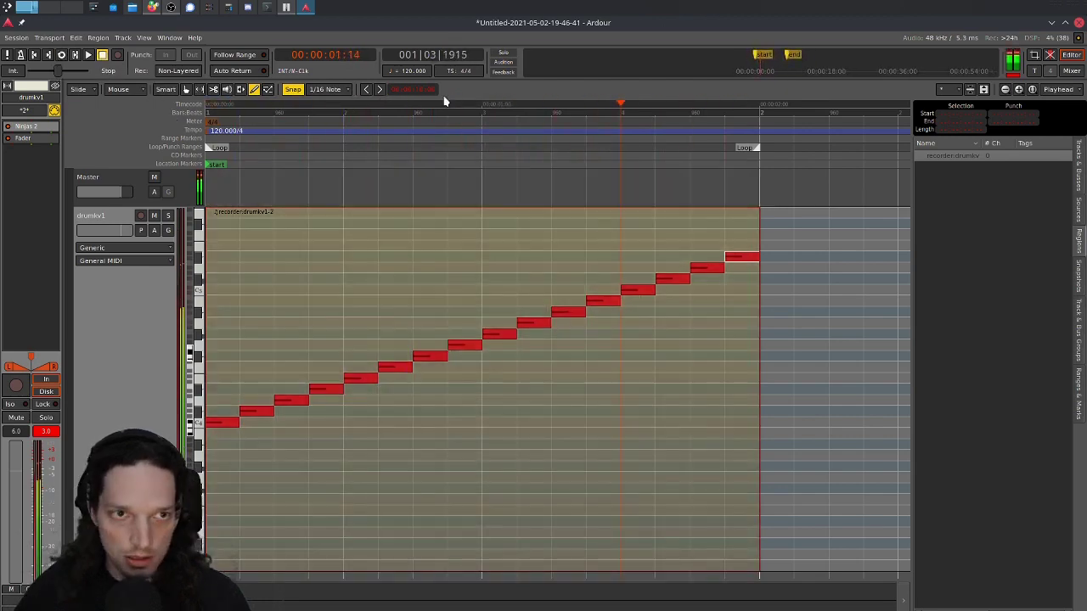
- Set the tempo to 150 BPM and move the loop end back to the region's end at bar 2
click(409, 67)
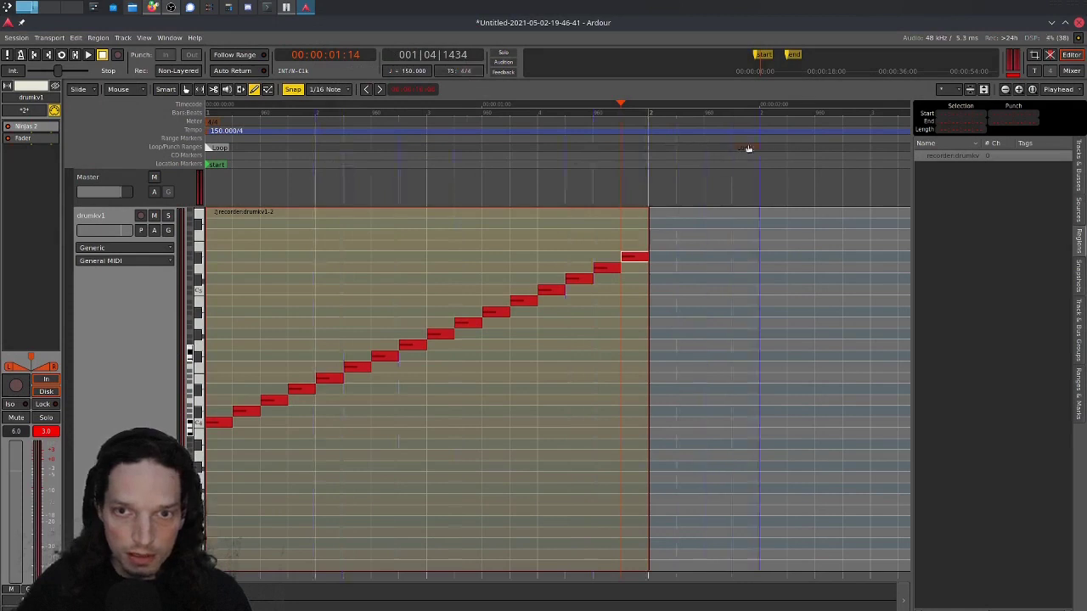
drag(749, 149, 632, 155)
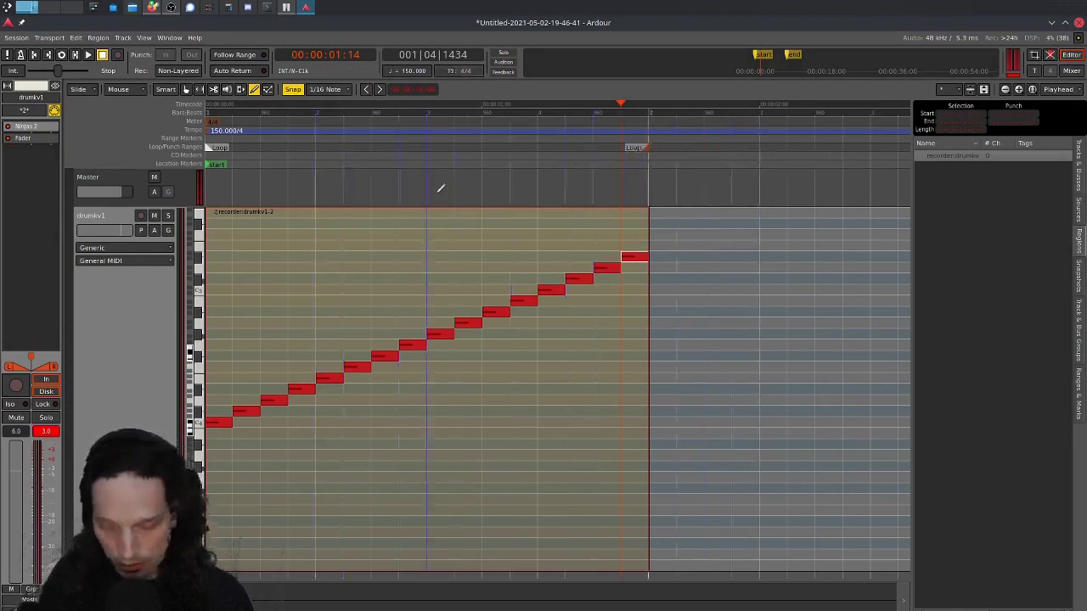
- Listen to the one-bar loop at the new tempo and stop playback
key(l)
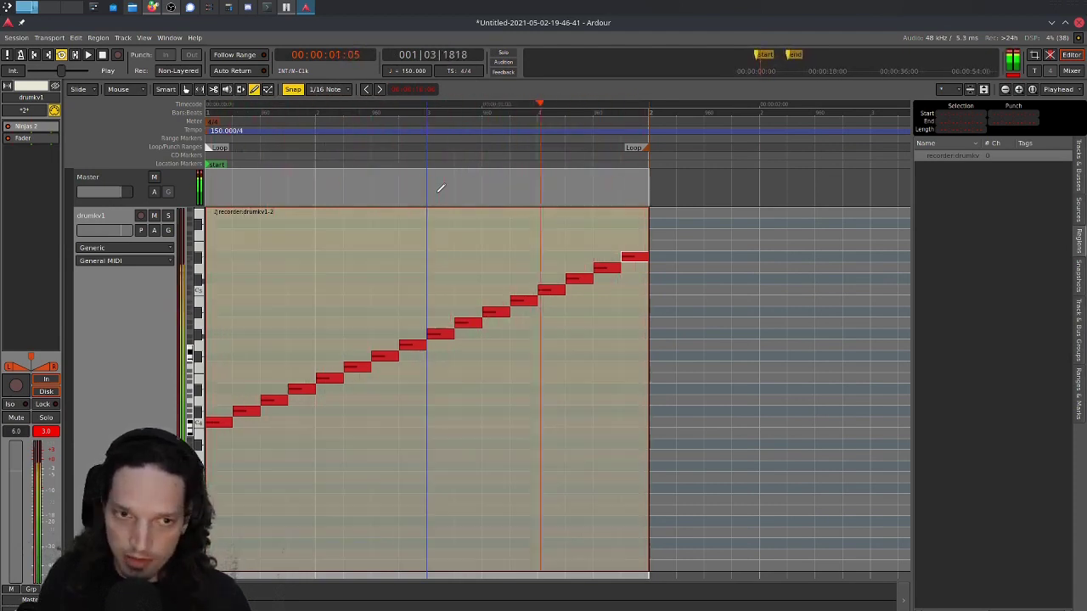
click(103, 55)
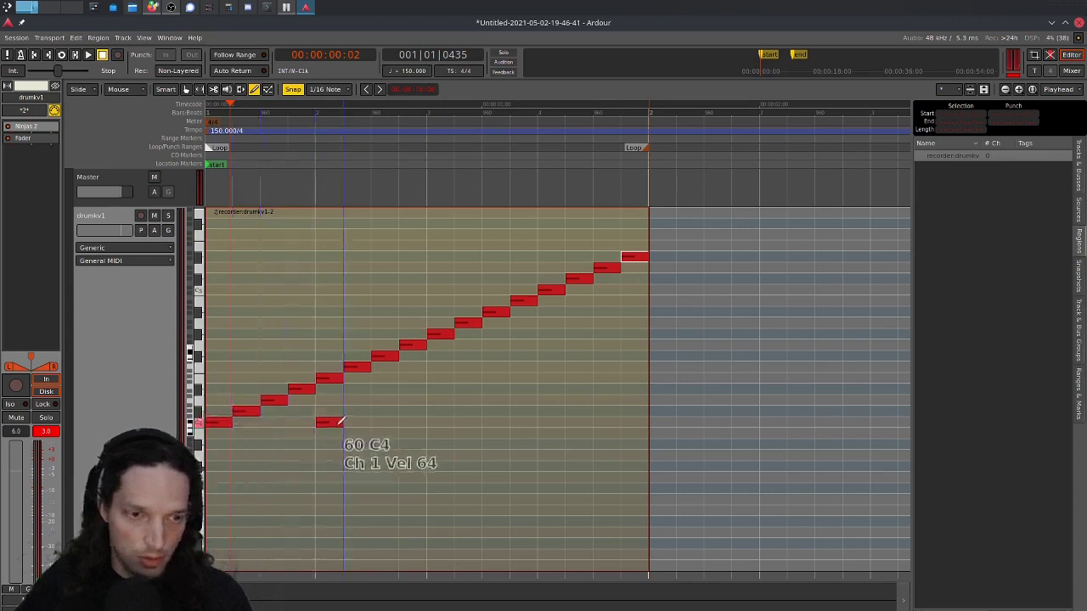
- Replace the E4 note on beat 2 with a C4 note
click(331, 421)
right_click(331, 378)
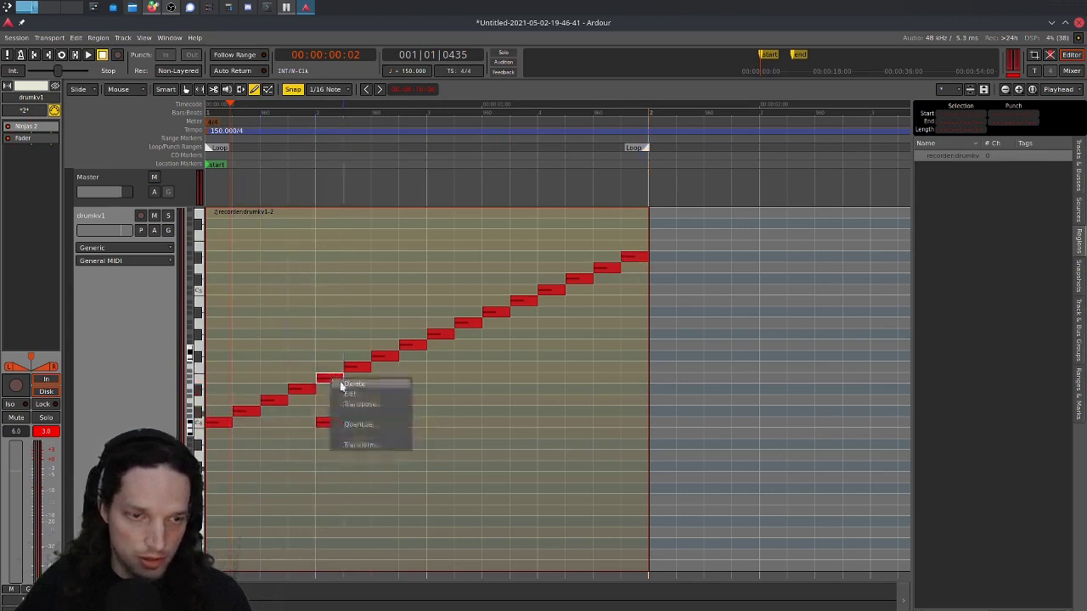
click(347, 384)
- Repitch F4 to D#4, the beat-3 G#4 to F4, A#4 to C#5, the beat-4 C5 to G#4, and the last note to G4
drag(355, 366, 357, 389)
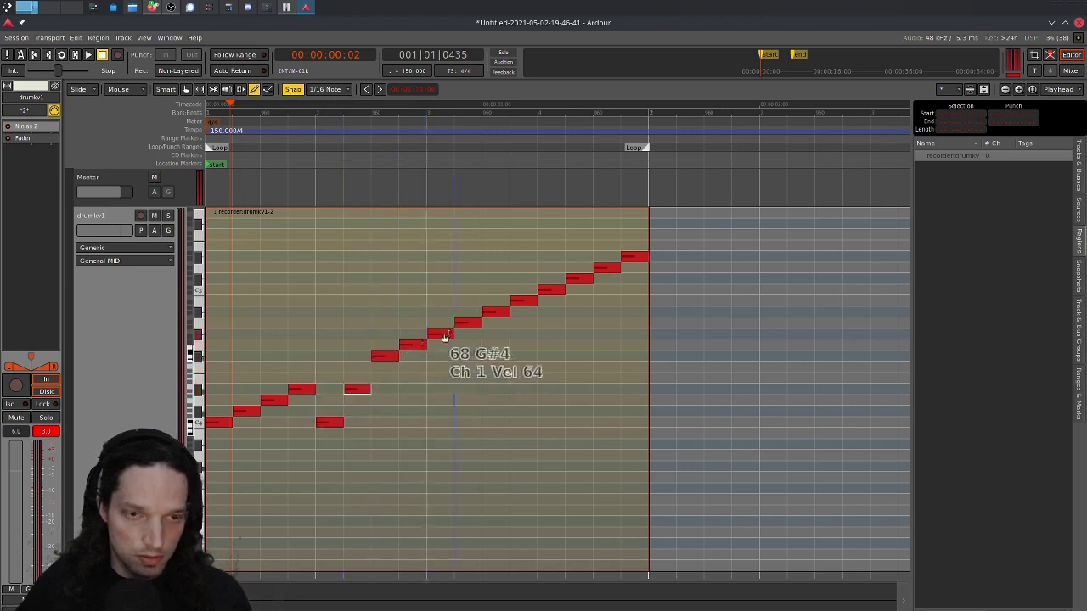
drag(441, 340, 441, 374)
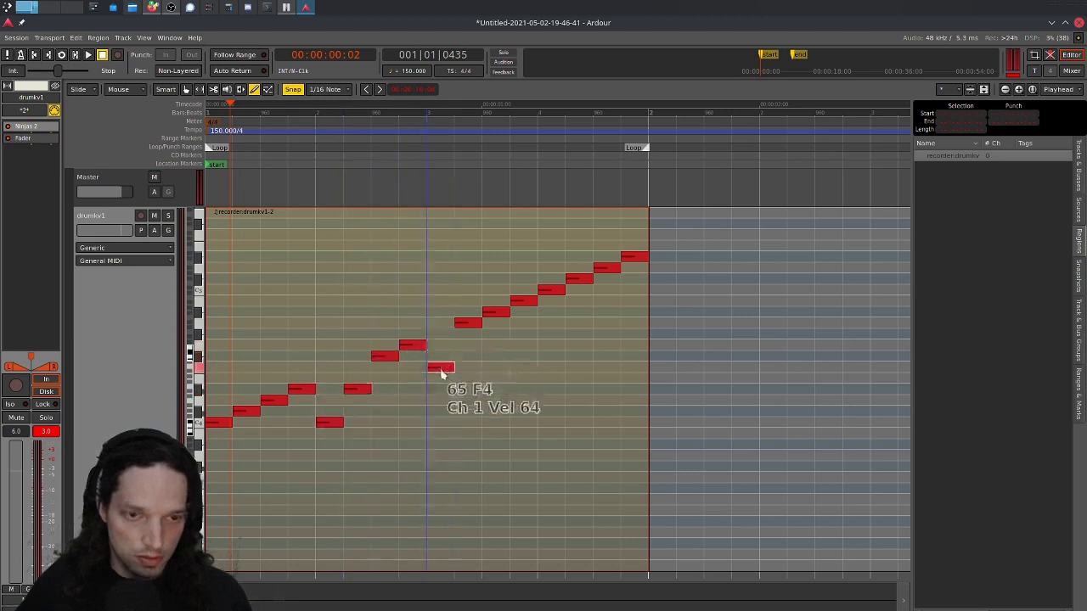
click(495, 314)
drag(496, 313, 552, 335)
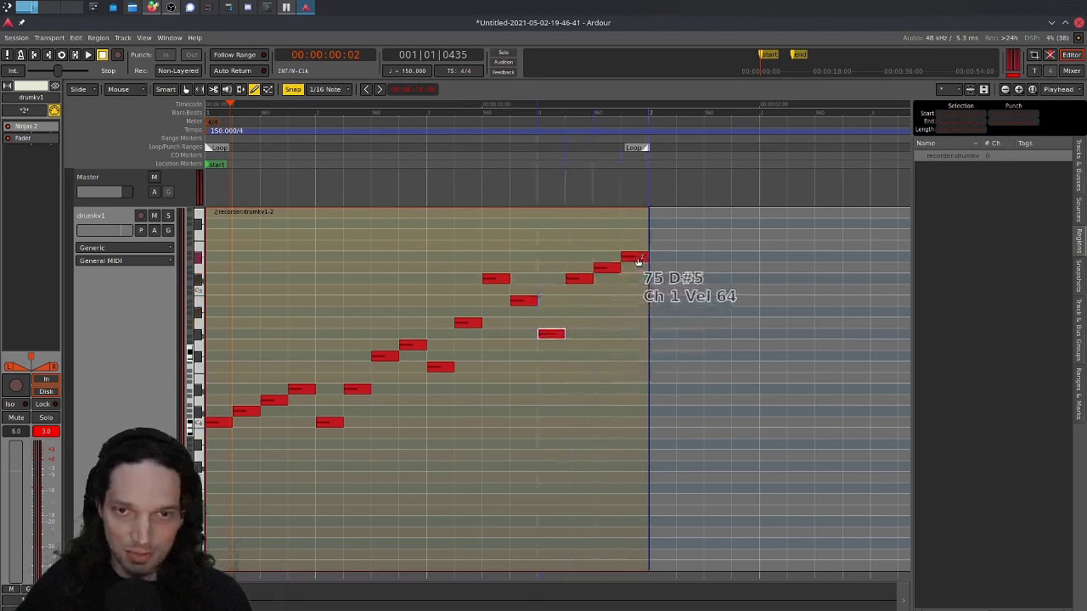
drag(637, 257, 637, 347)
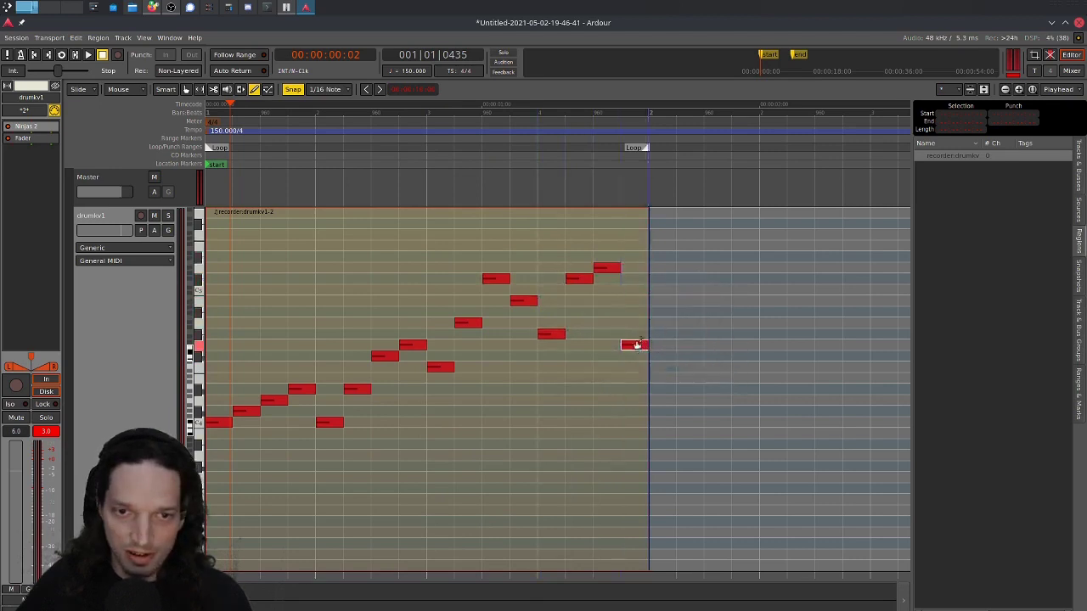
- Loop the rearranged slice pattern to hear it and stop playback
key(l)
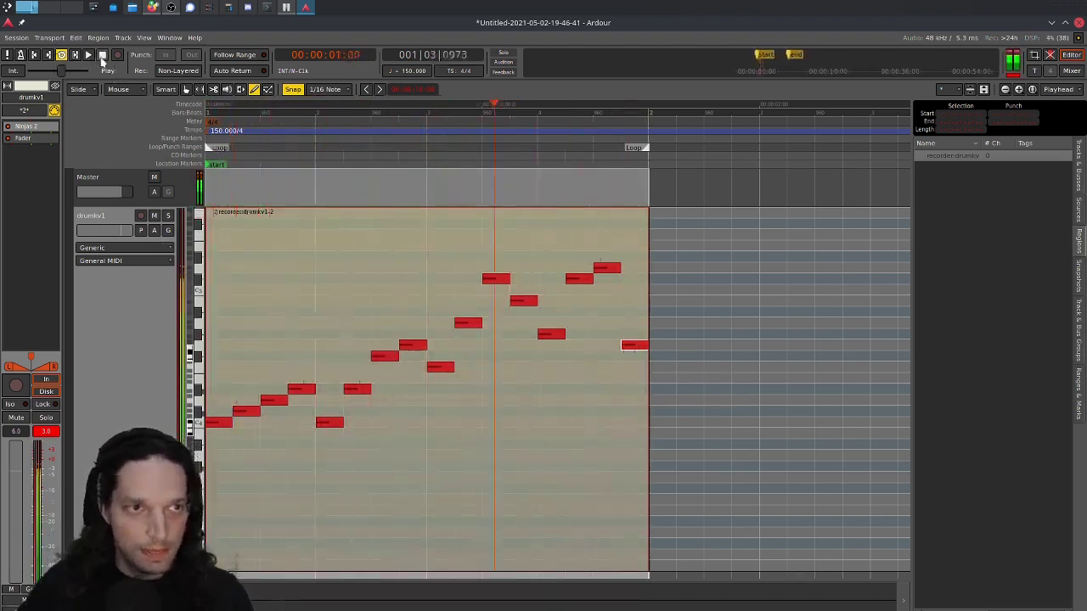
key(space)
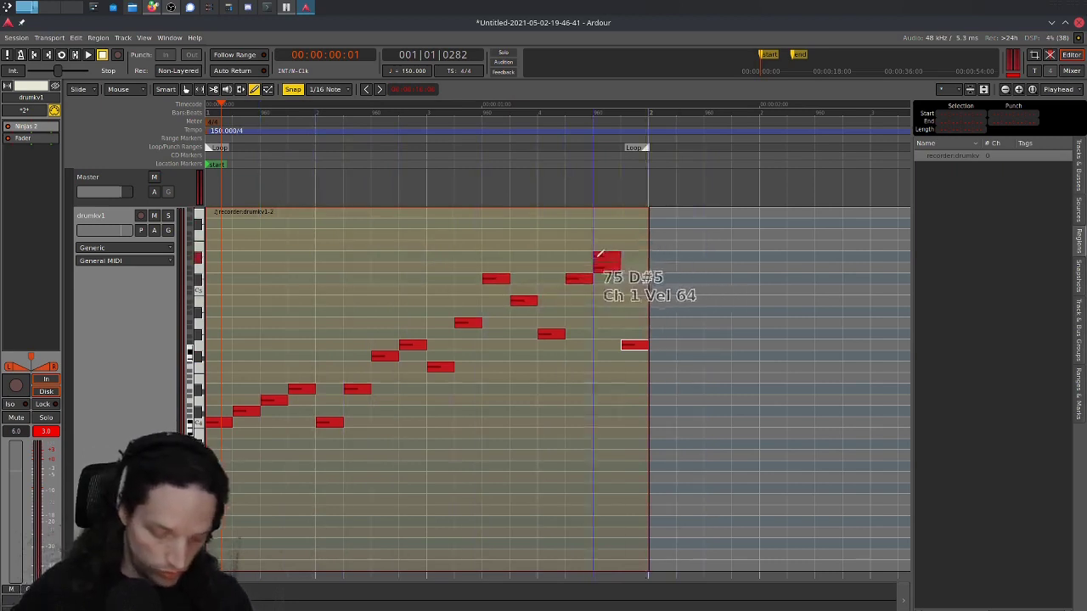
- Quantize the start of all the notes to the main grid with swing enabled, and play the swung pattern in a loop
key(e)
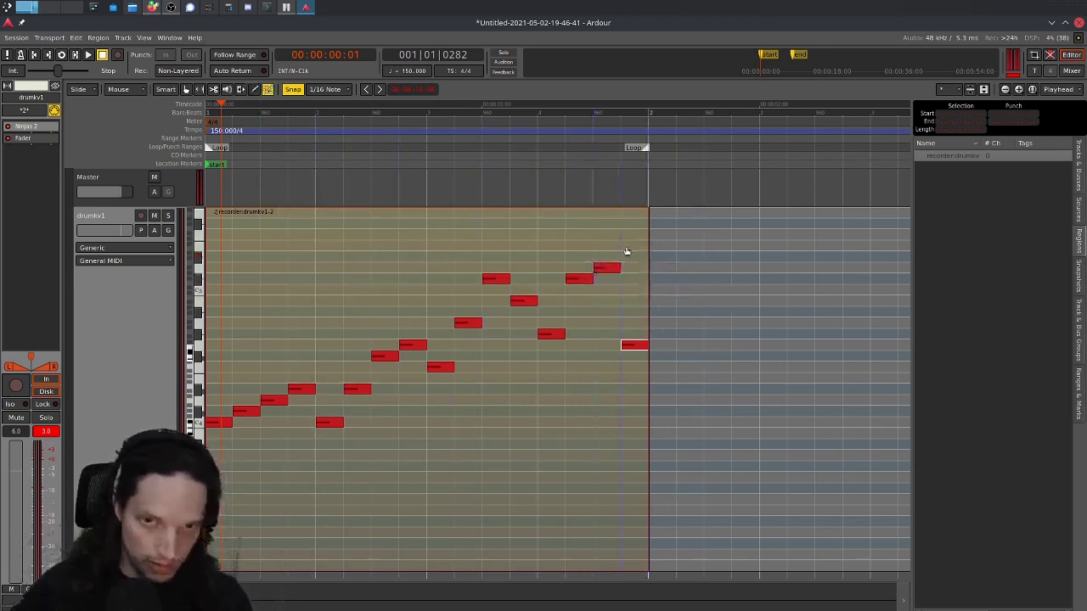
drag(644, 246, 206, 526)
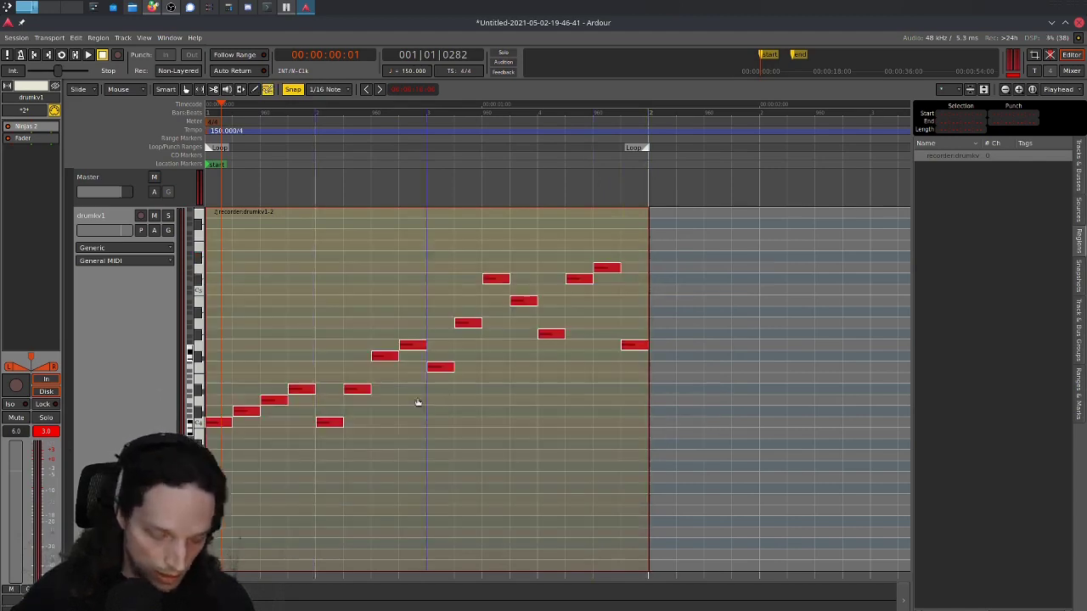
key(q)
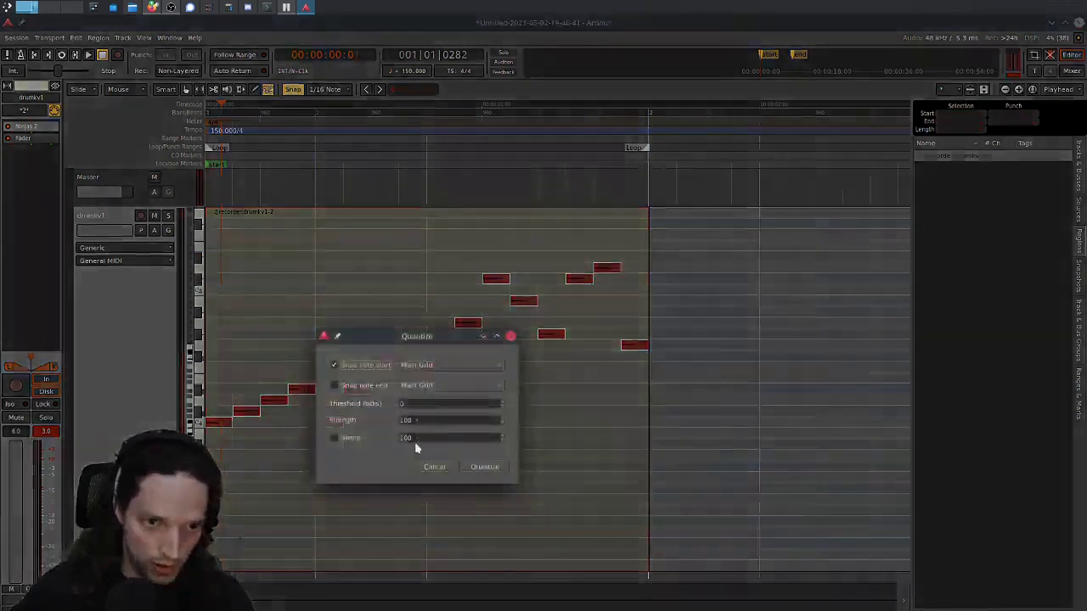
click(337, 438)
click(484, 467)
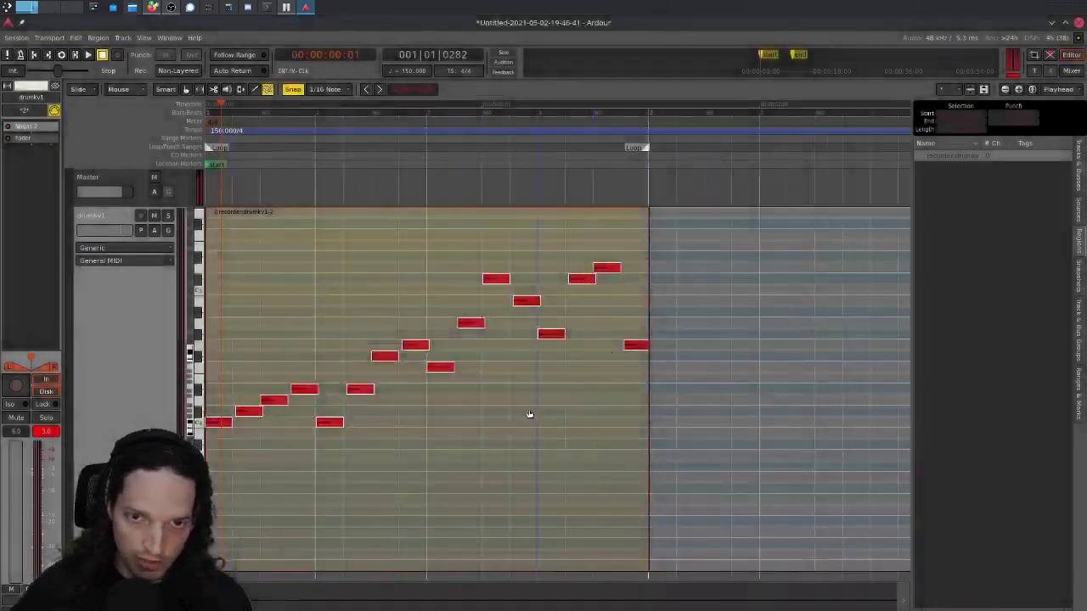
key(space)
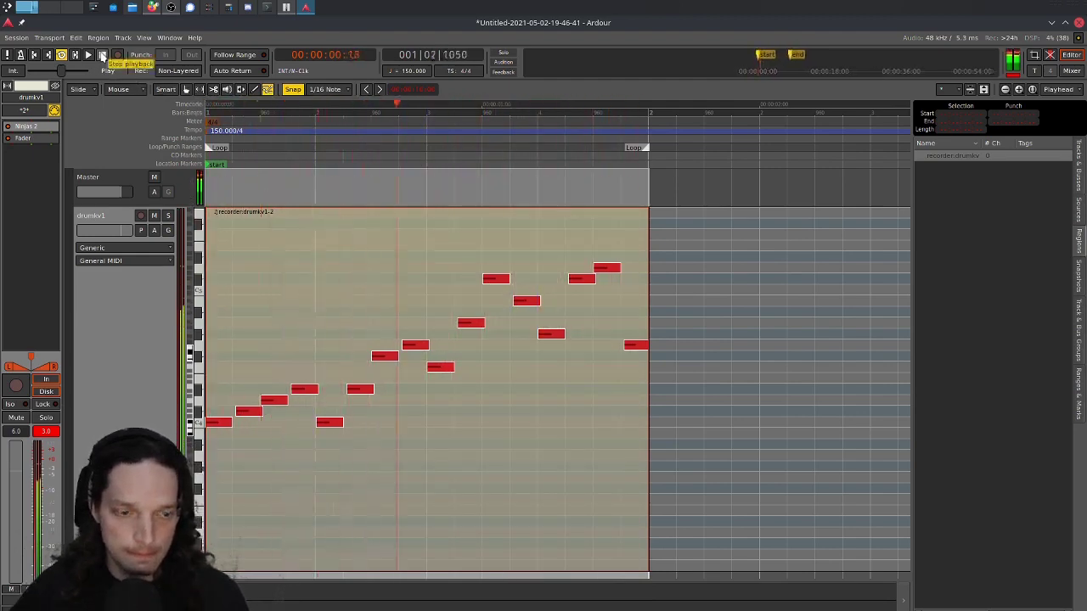
- Stop the loop, switch to Firefox and view the BOops plugin's README and feature list on its developer's GitHub page
click(102, 55)
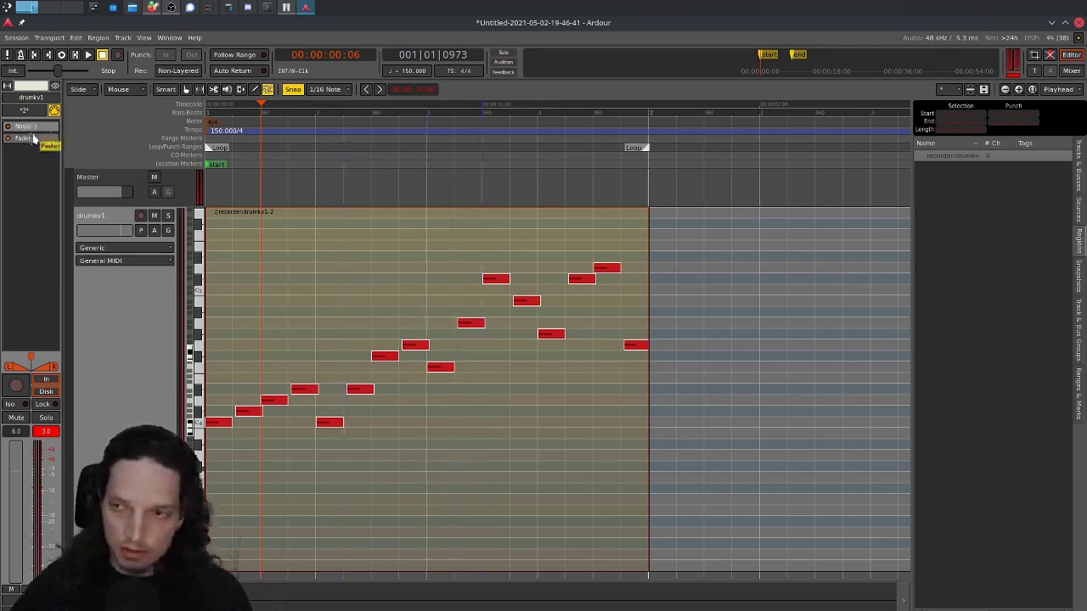
click(148, 9)
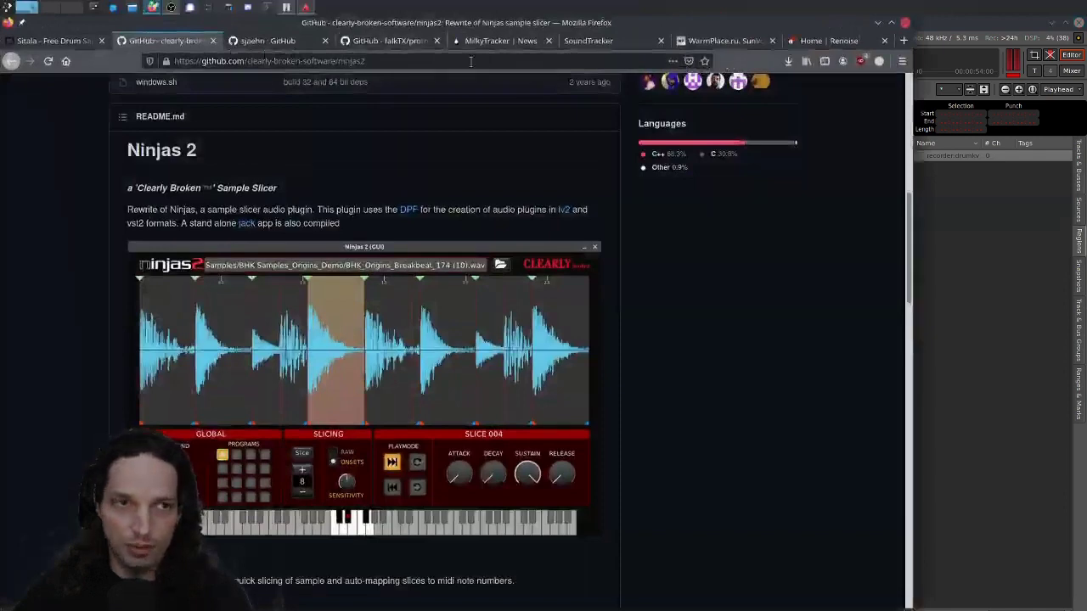
click(293, 45)
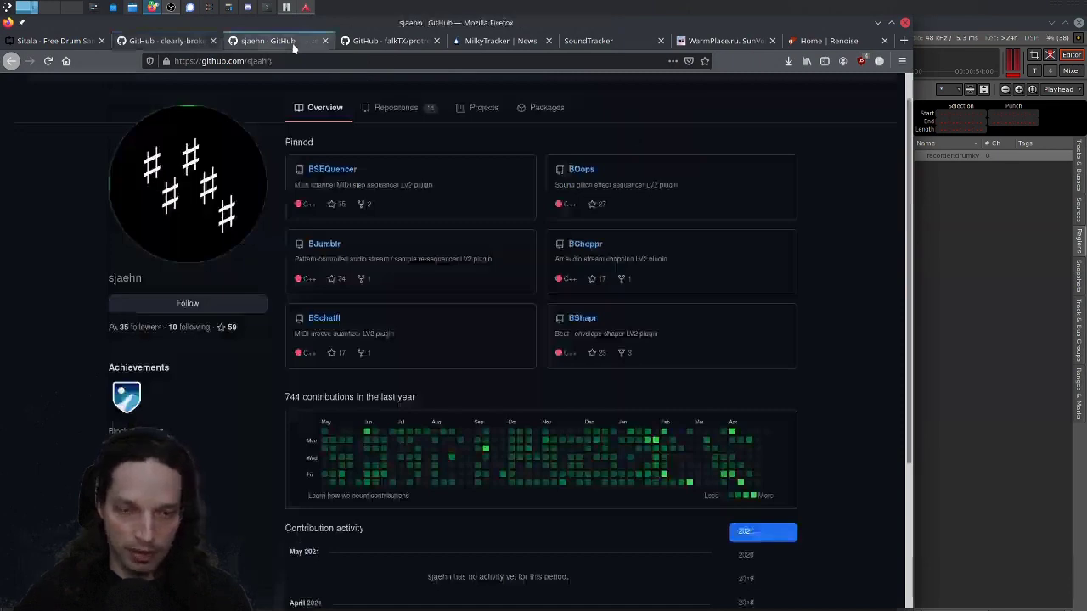
click(582, 170)
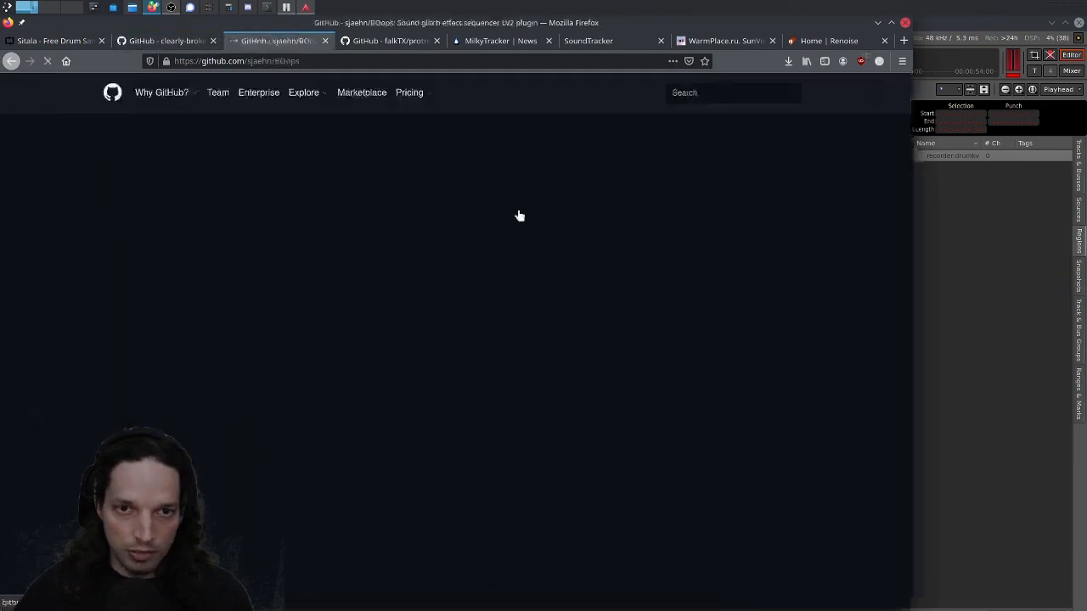
scroll(488, 310, down, 10)
scroll(488, 316, down, 5)
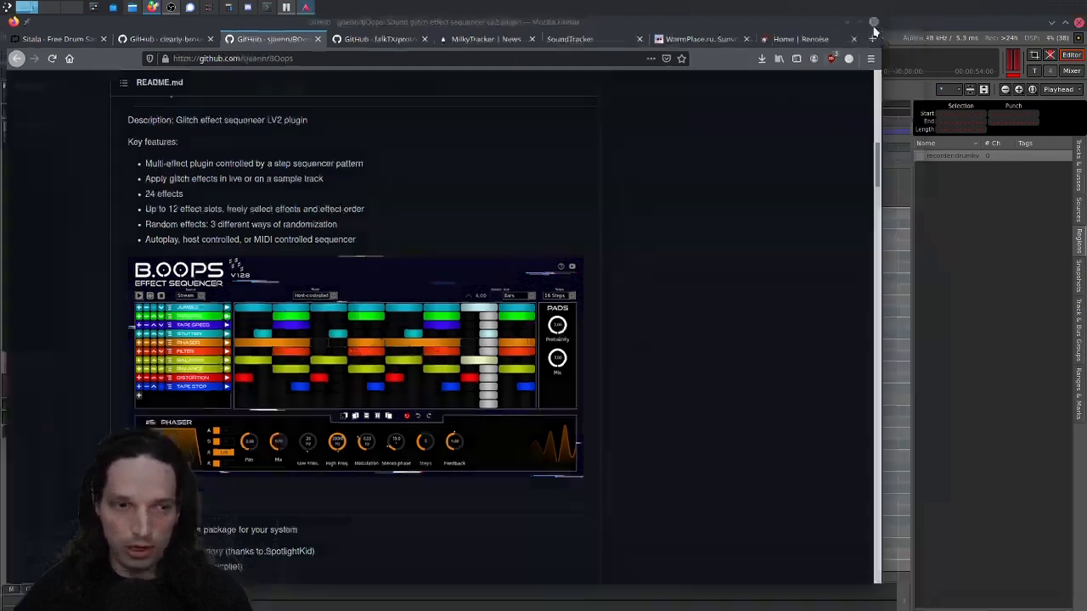
click(878, 23)
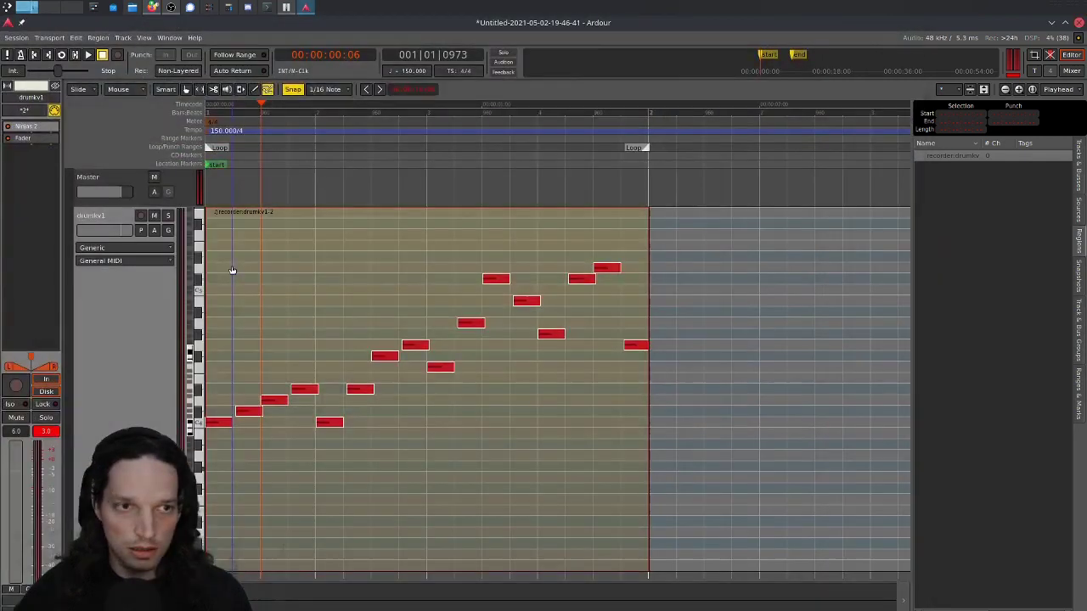
- Insert the B.Oops plugin after Ninjas 2 on the drumkv1 track
right_click(32, 138)
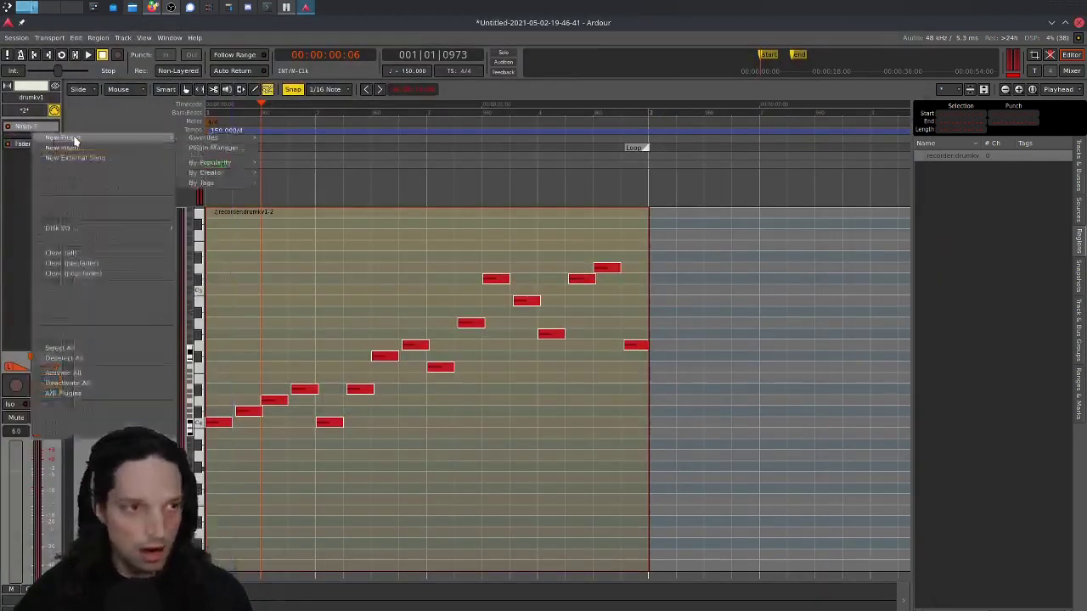
click(204, 149)
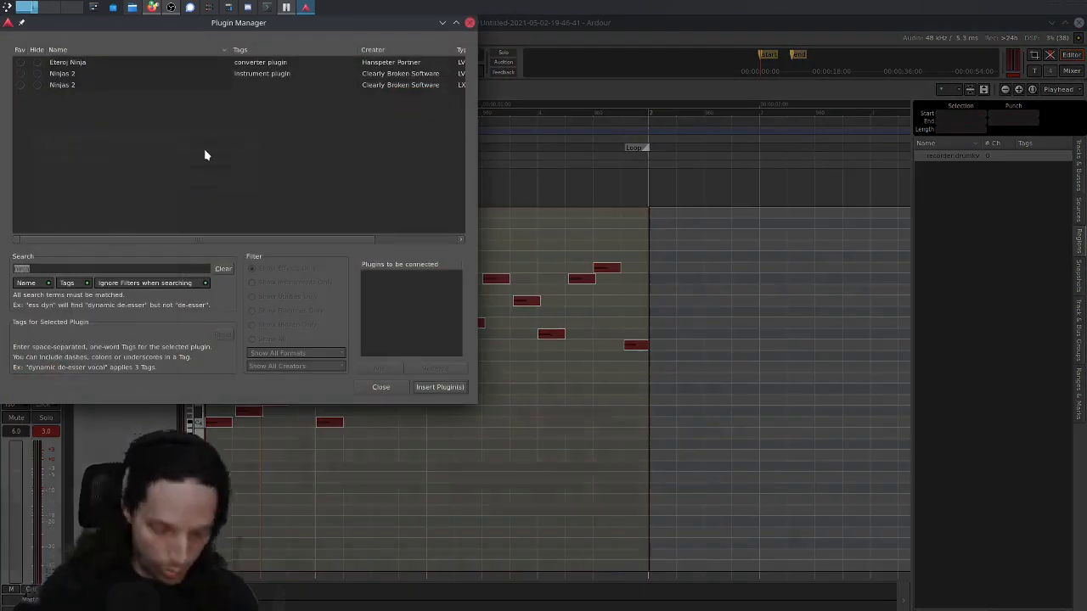
text(boo)
key(BackSpace)
key(BackSpace)
key(BackSpace)
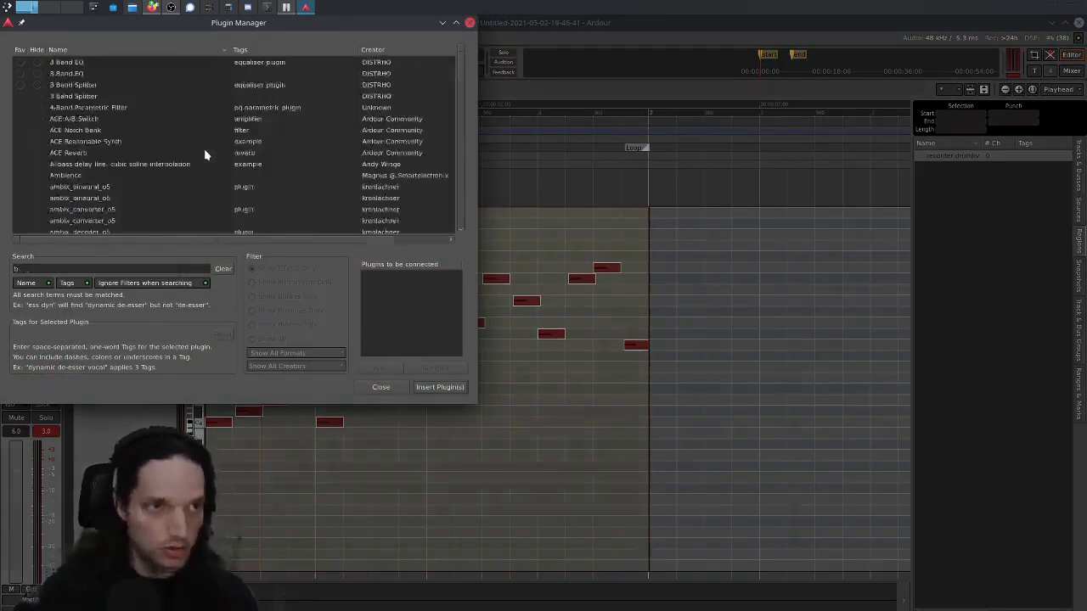
text(b)
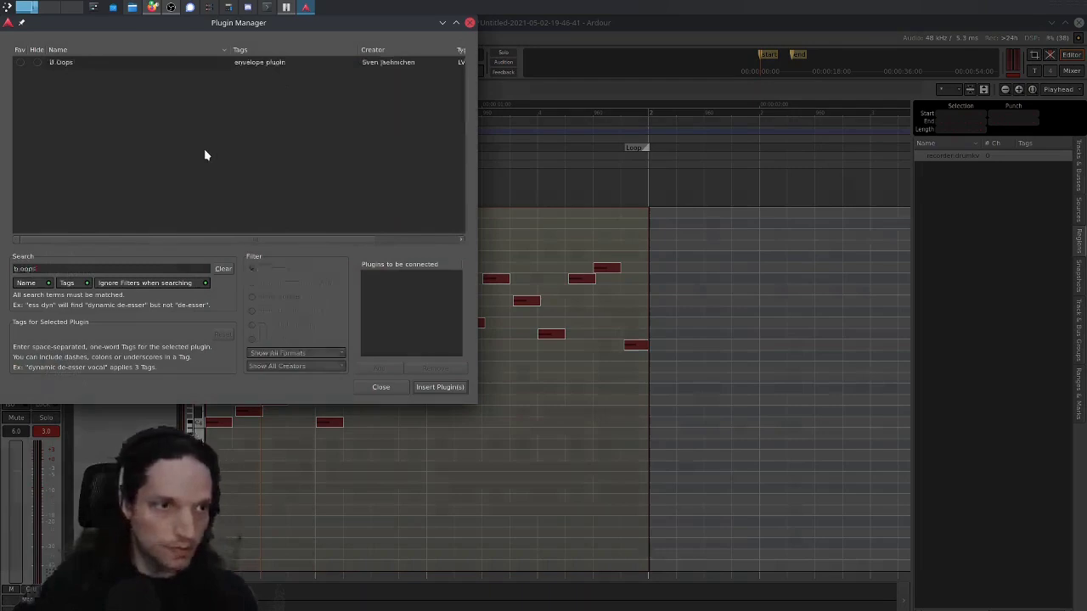
double_click(198, 64)
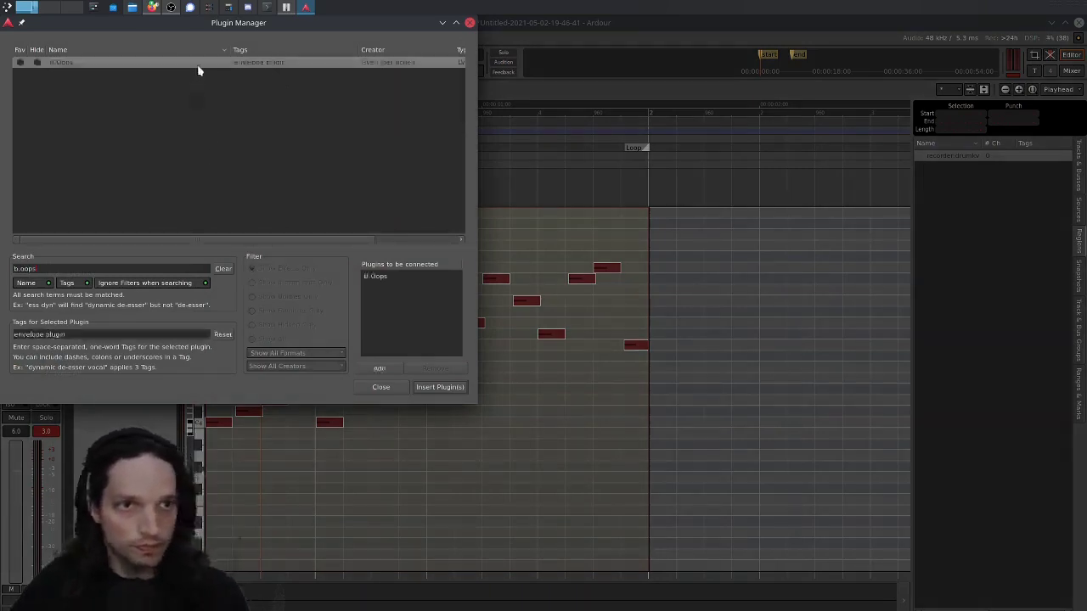
click(441, 387)
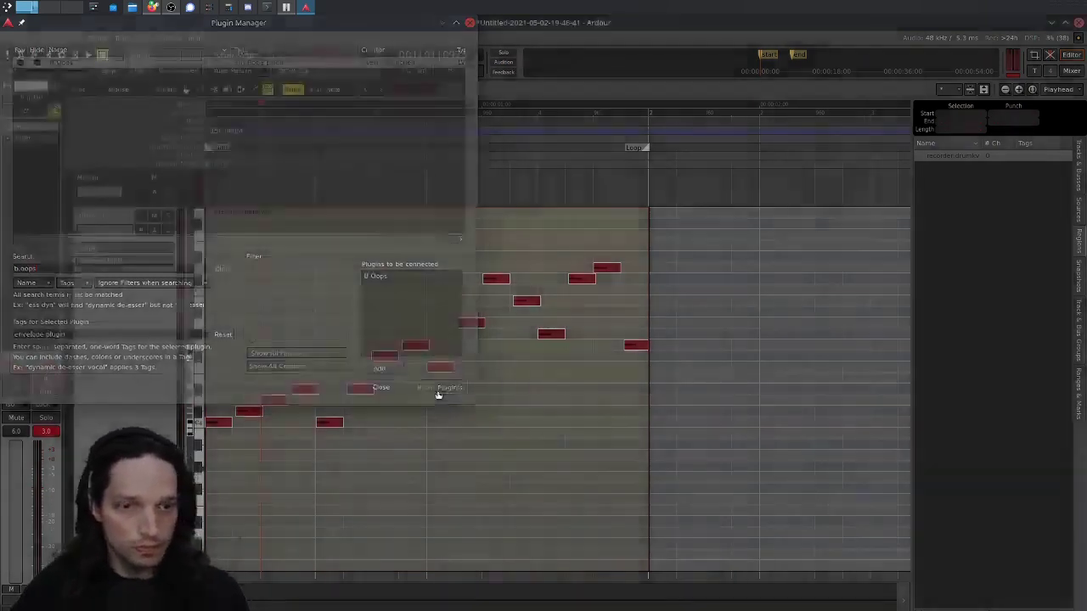
drag(297, 220, 500, 198)
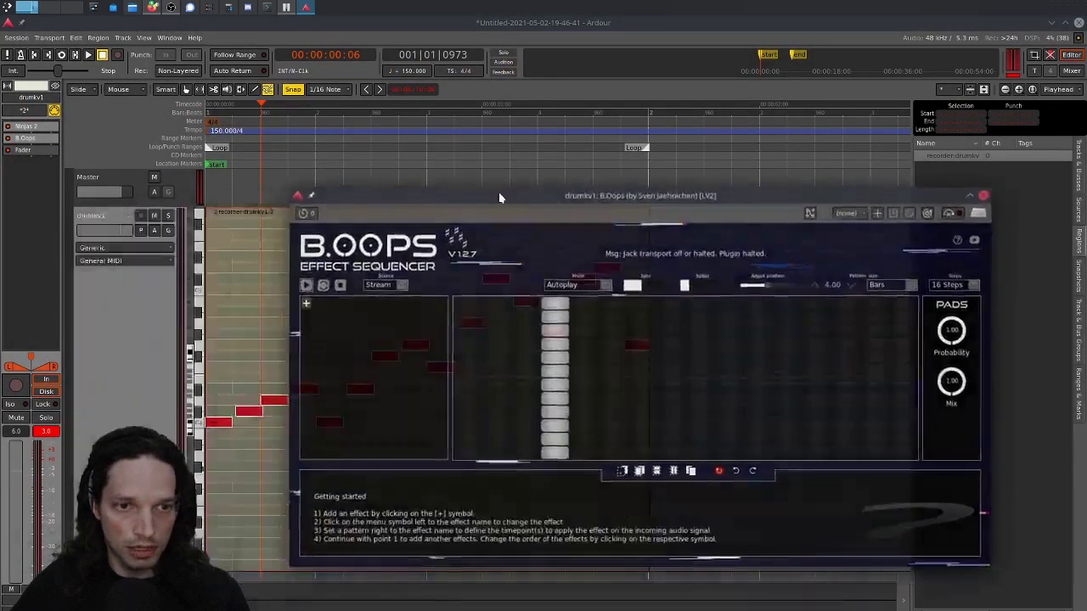
- Set B.Oops to Host-controlled mode with a pattern size of 4 beats
click(606, 286)
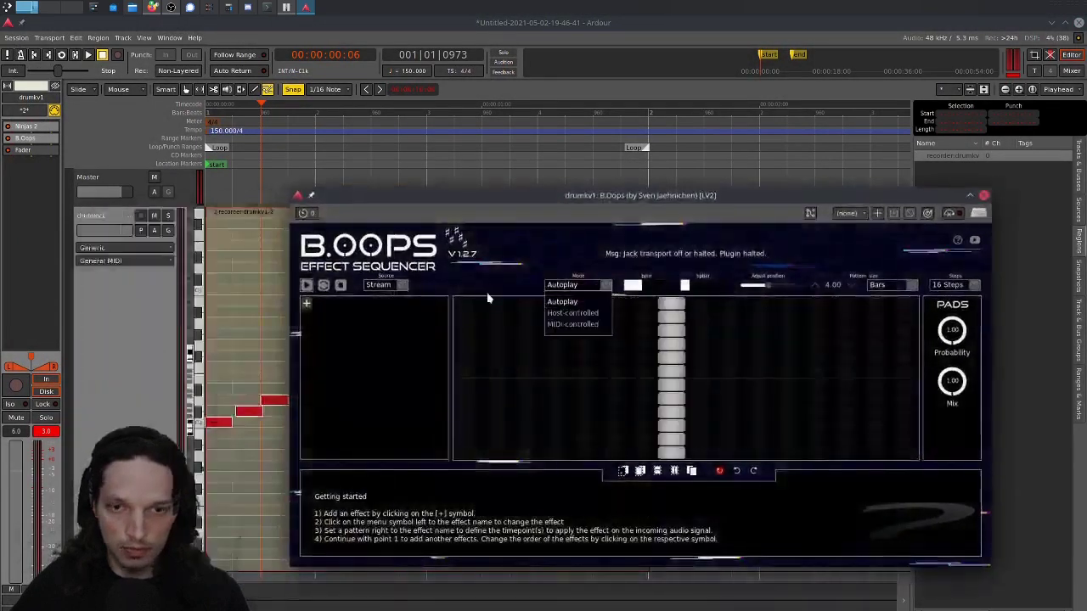
click(577, 313)
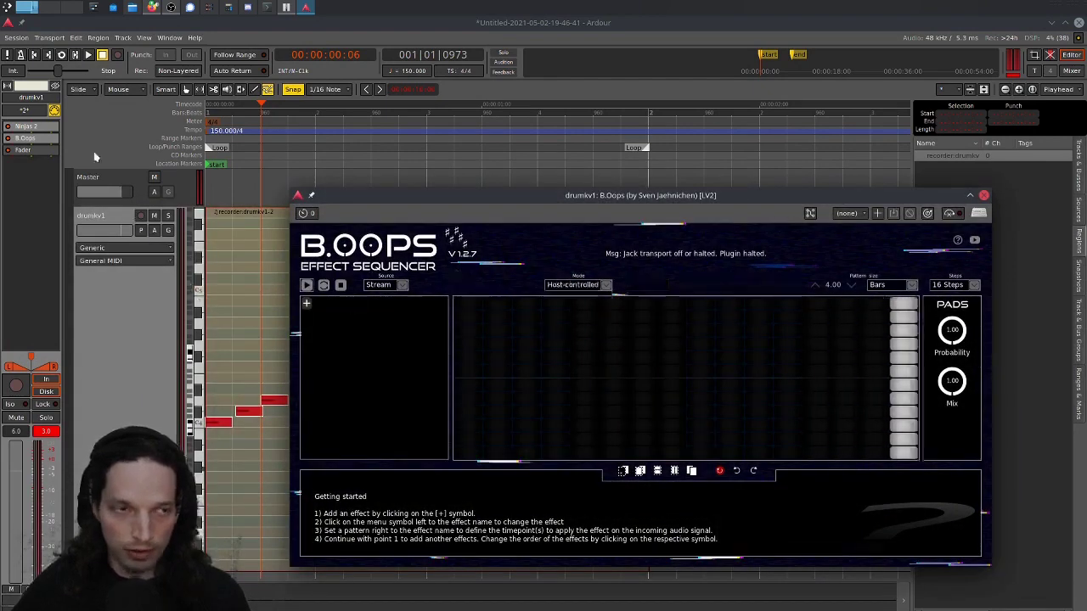
click(88, 56)
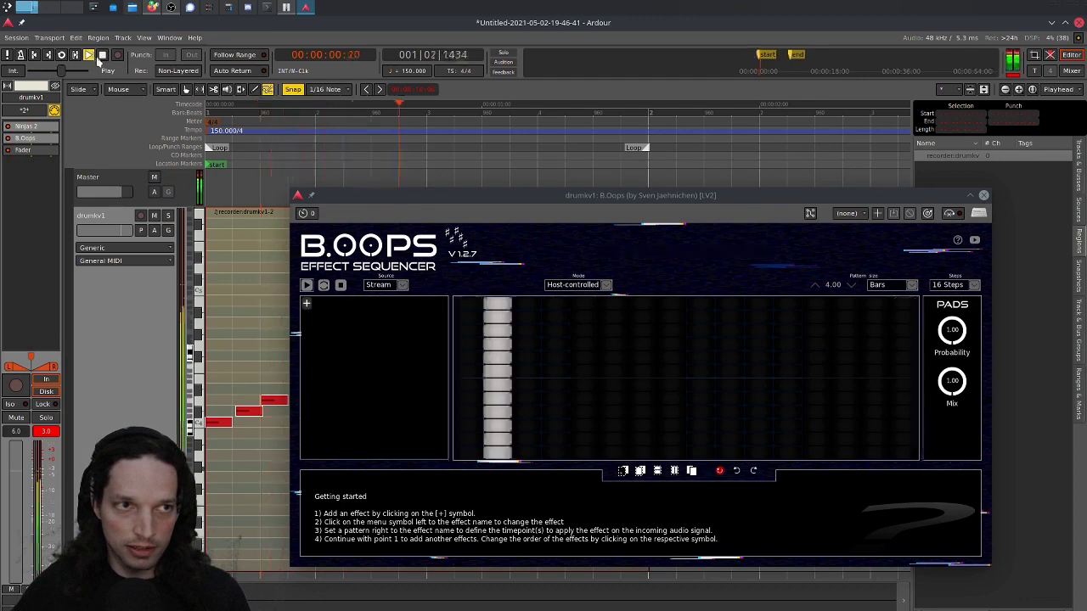
click(886, 287)
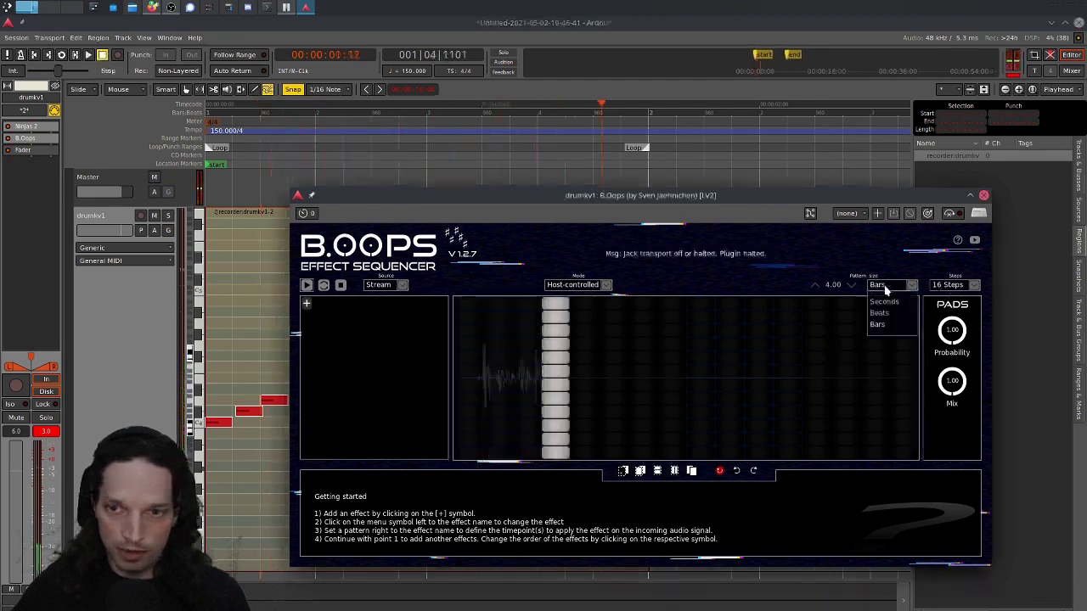
- Play the track and loop the range to check the effect sequencer against the beat, and stop playback
click(88, 56)
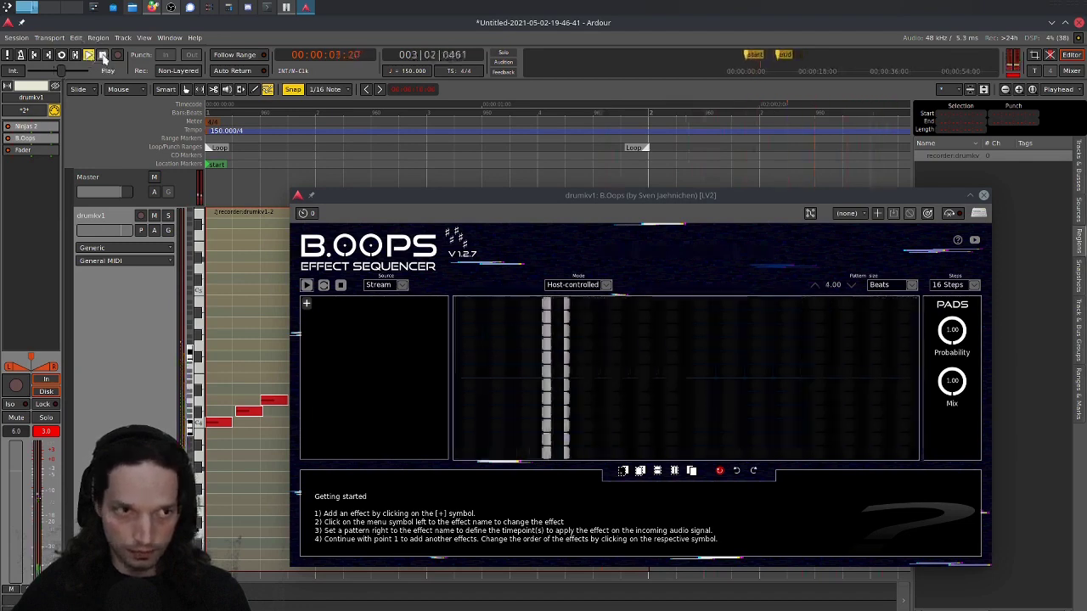
key(space)
click(61, 56)
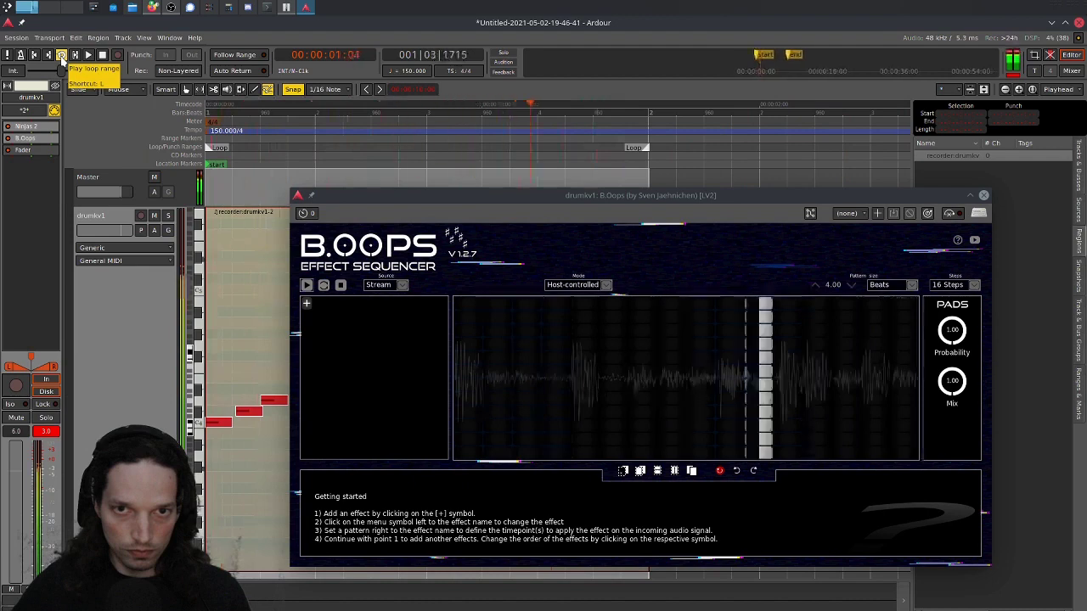
click(103, 55)
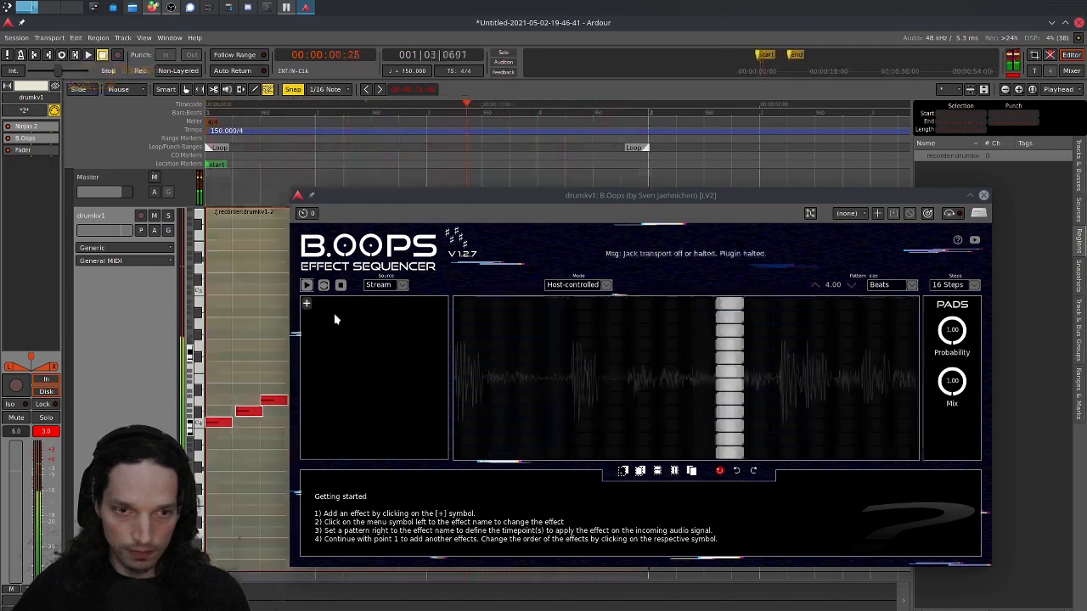
- Add a Ring modulator on steps 1, 5, 9 and 13 with ratio 1.00 and frequency 759 Hz, and play the loop
click(306, 304)
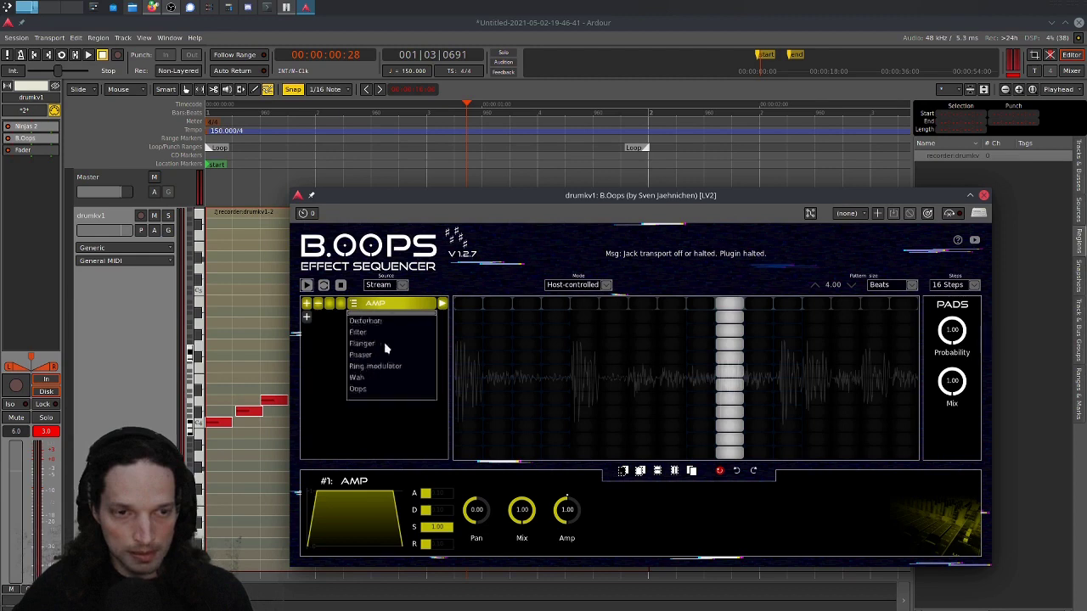
click(370, 368)
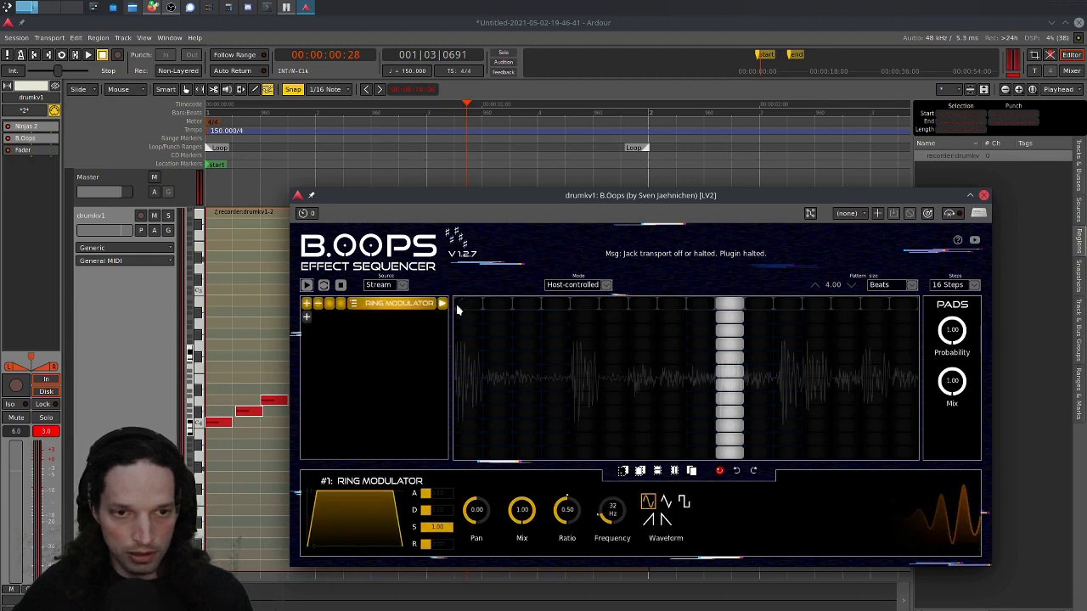
click(582, 304)
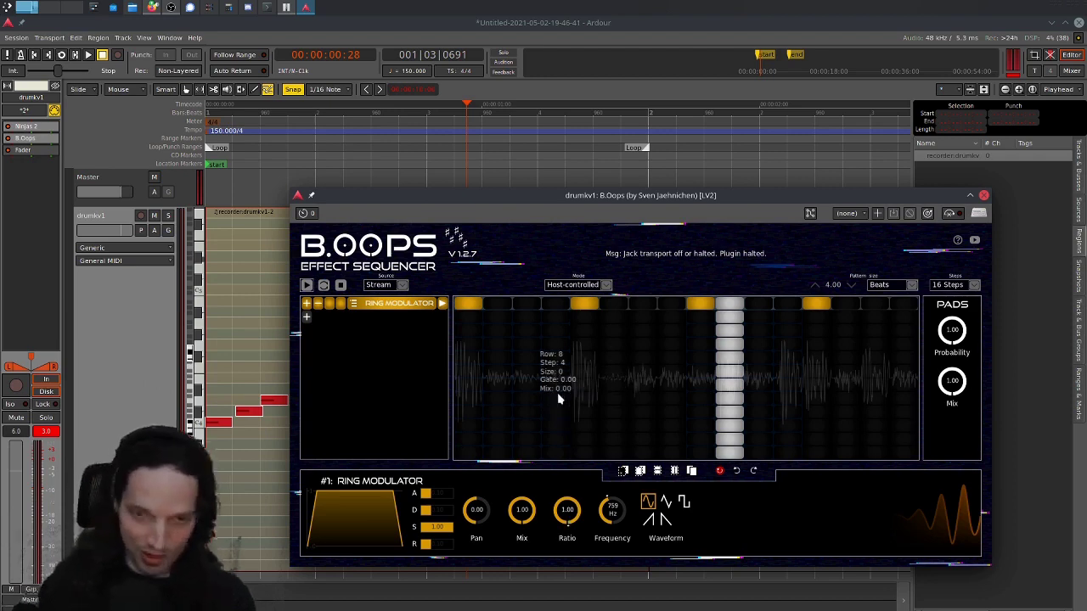
click(368, 23)
key(space)
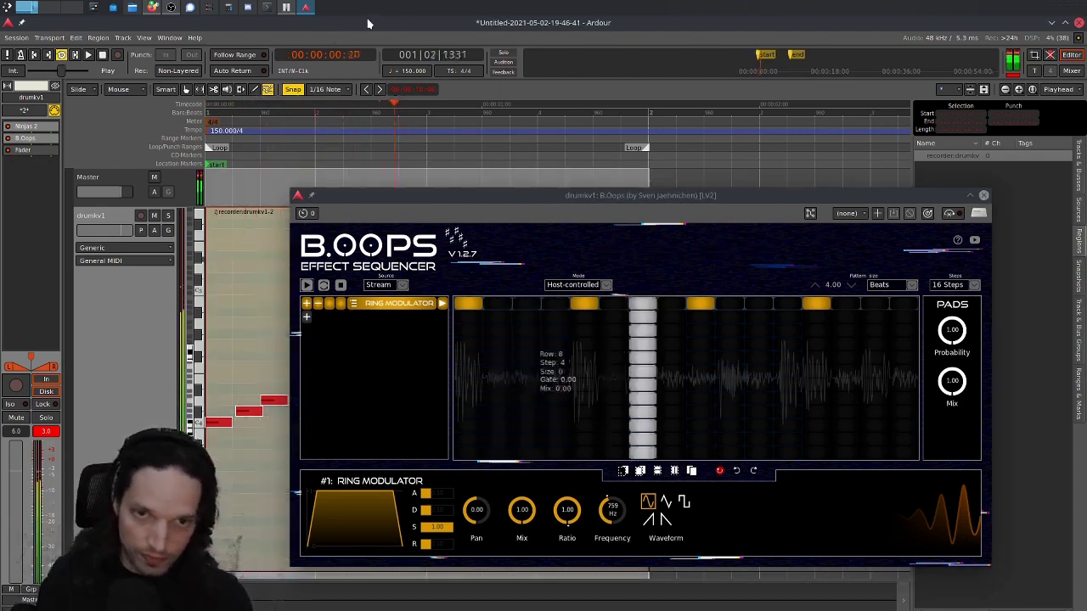
- Add a Reverse effect as the second slot and apply it across steps 7 and 8
click(306, 321)
click(307, 322)
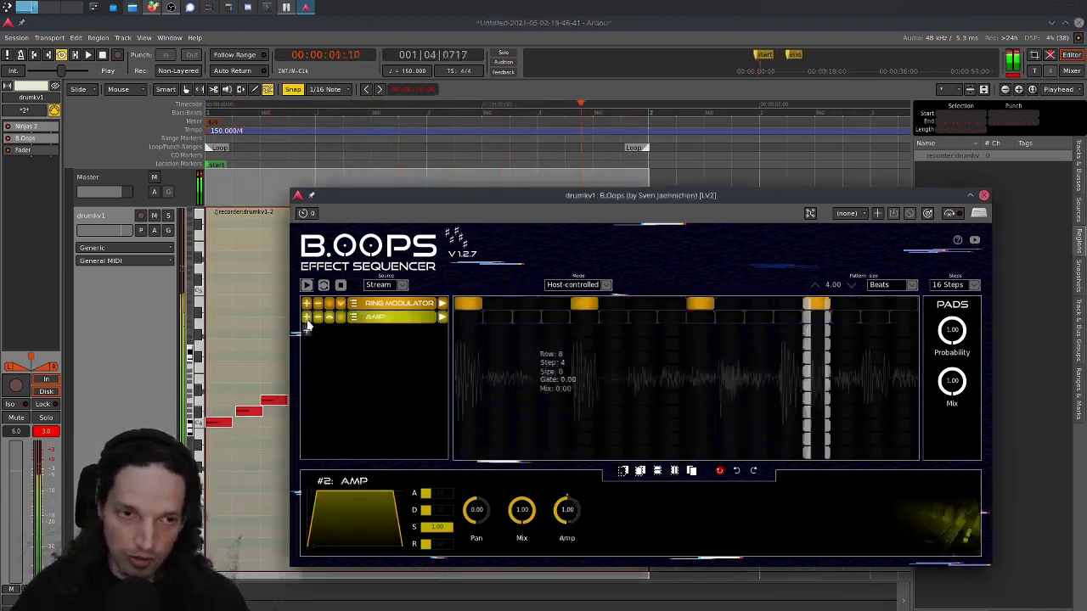
click(375, 317)
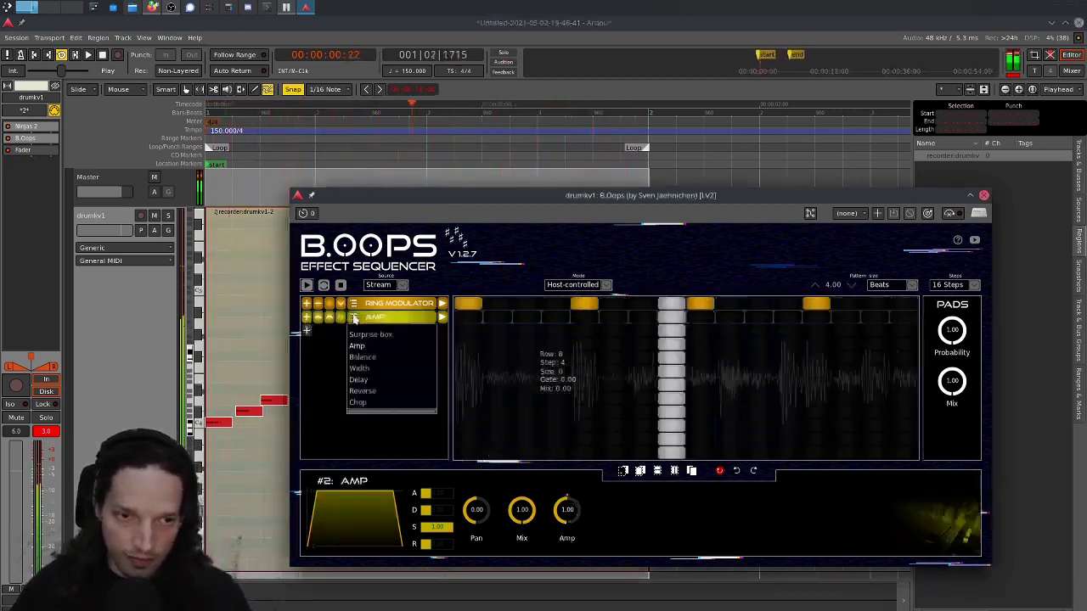
click(366, 395)
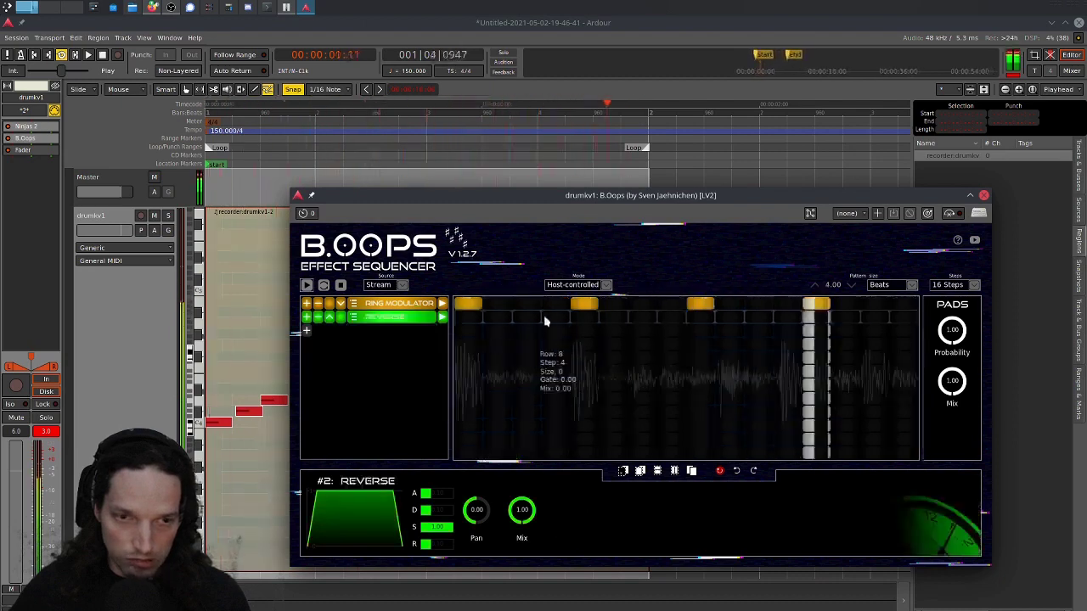
click(641, 318)
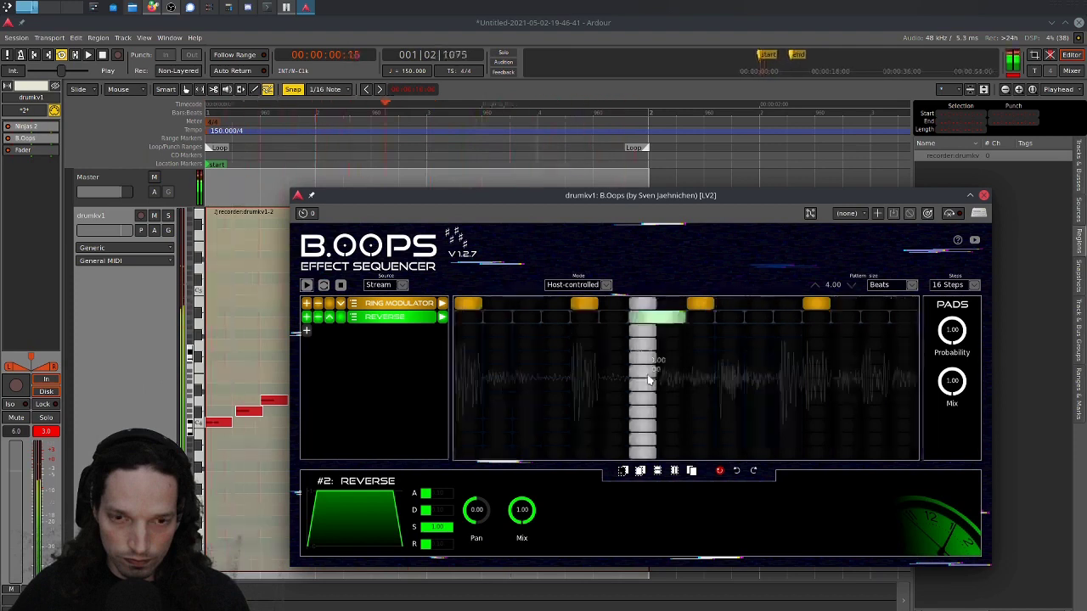
- Add a third effect slot and set the ring modulator's frequency to about 170 Hz
click(305, 331)
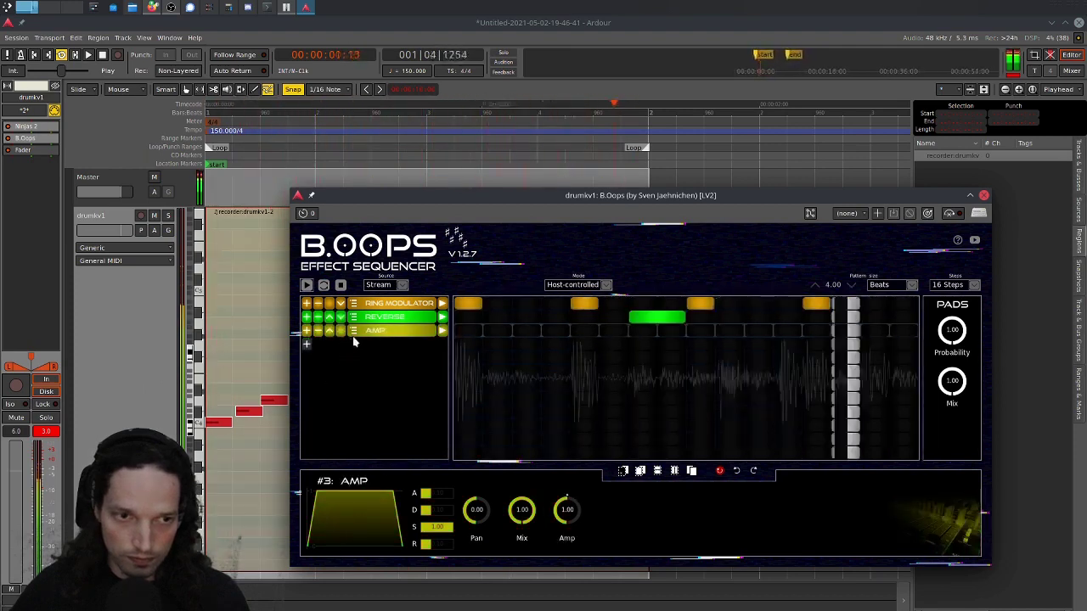
click(379, 303)
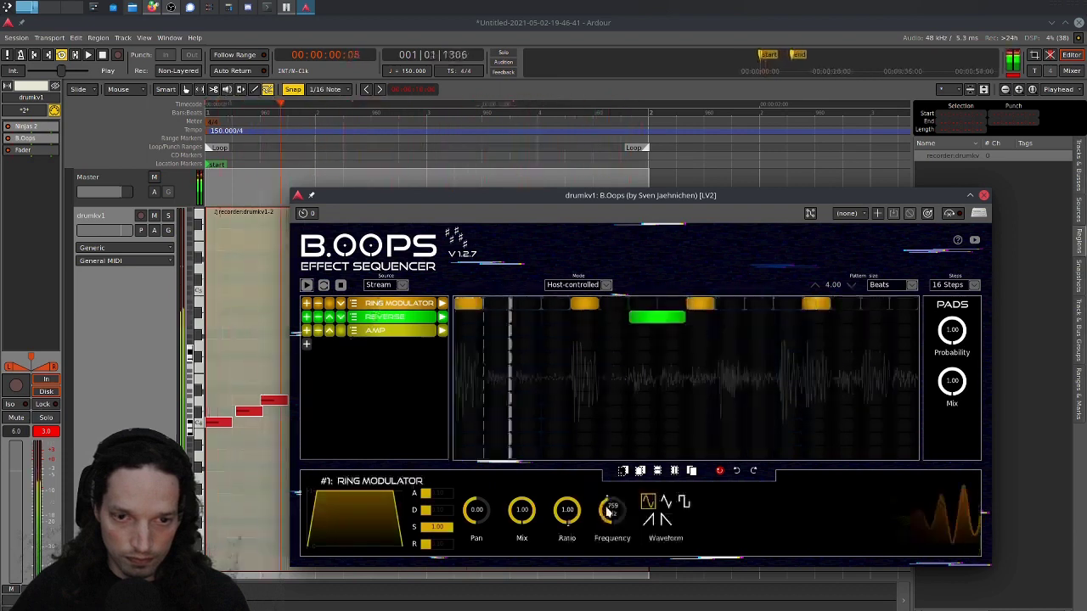
drag(609, 513, 623, 527)
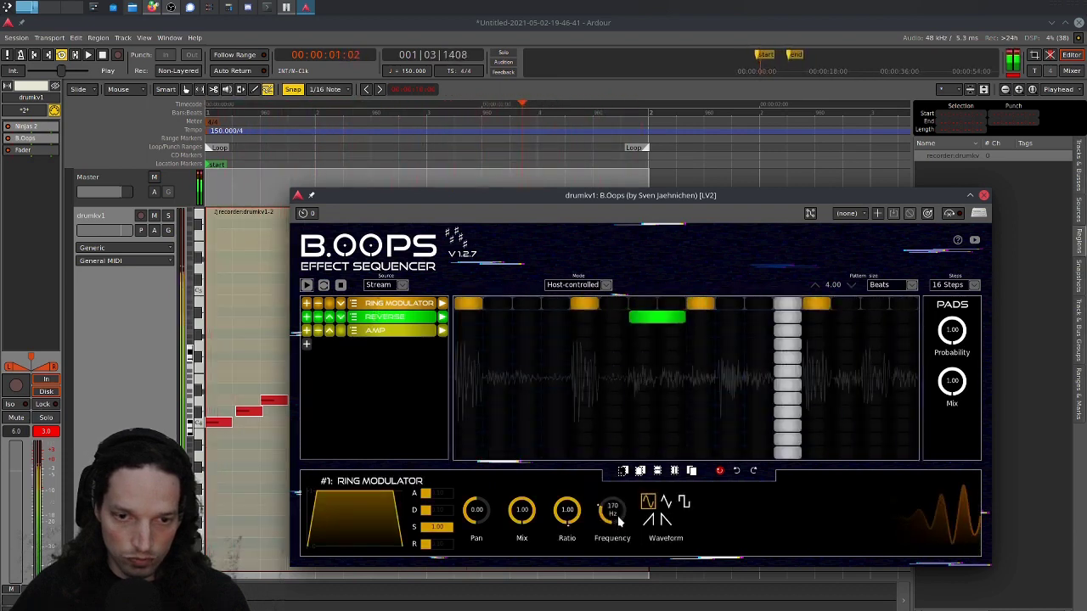
- Change the third slot's effect from Amp to Crush
click(352, 330)
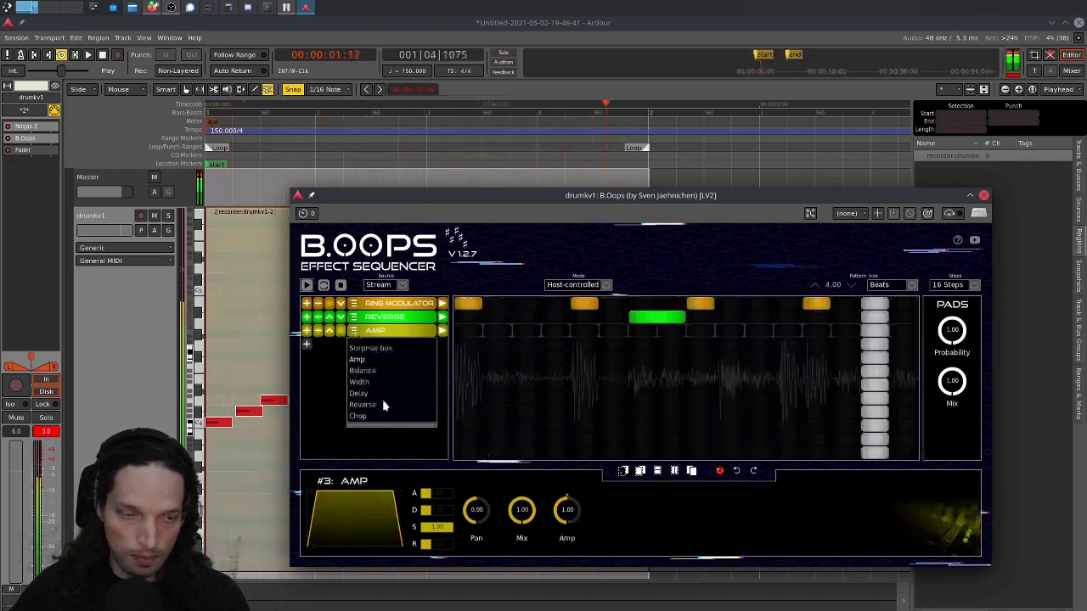
scroll(383, 406, down, 5)
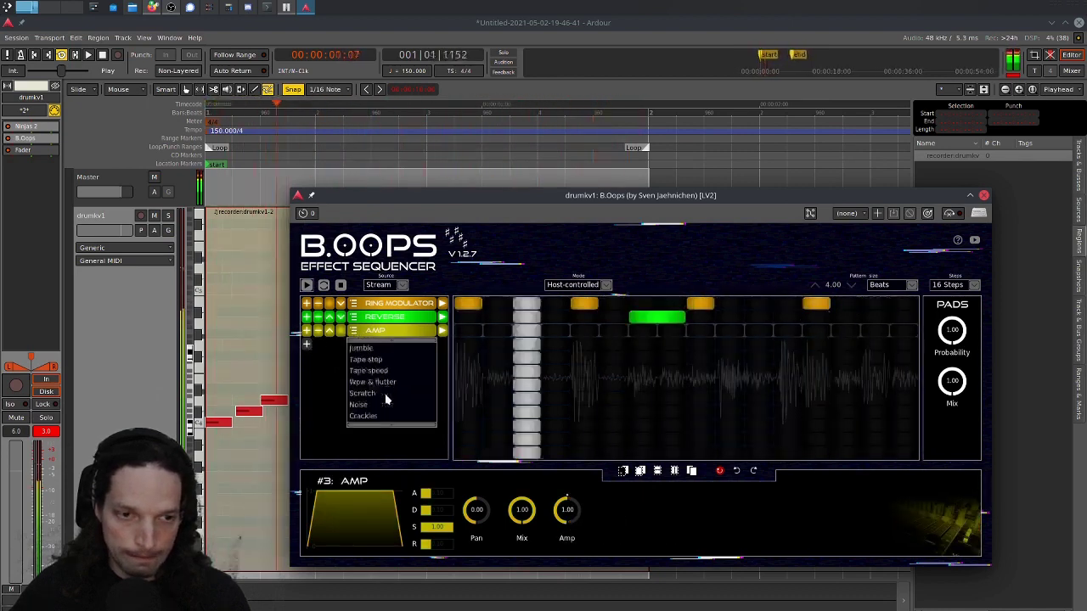
scroll(385, 397, down, 3)
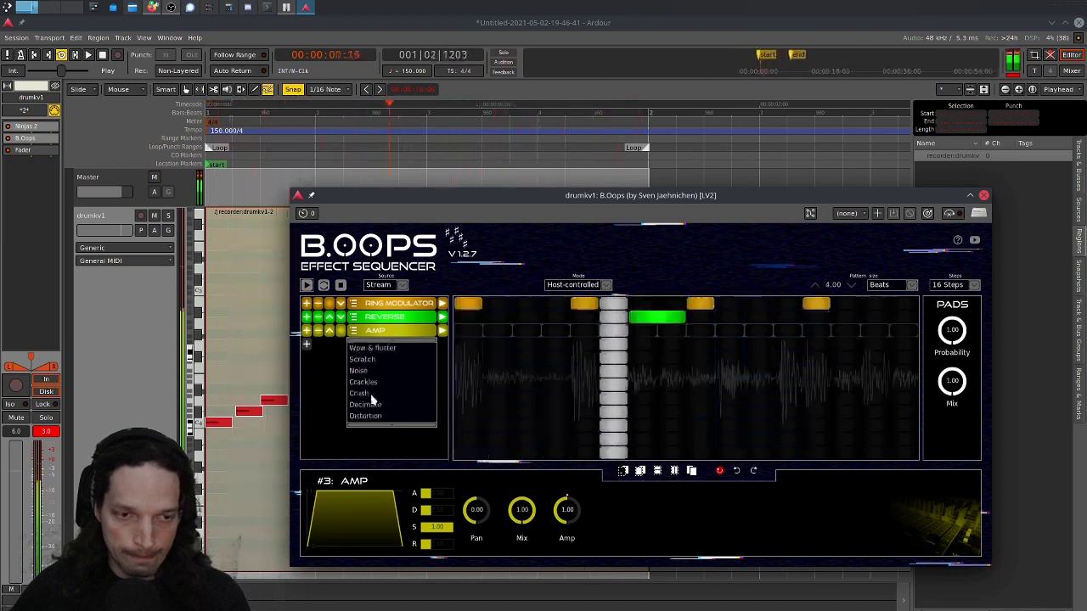
click(371, 396)
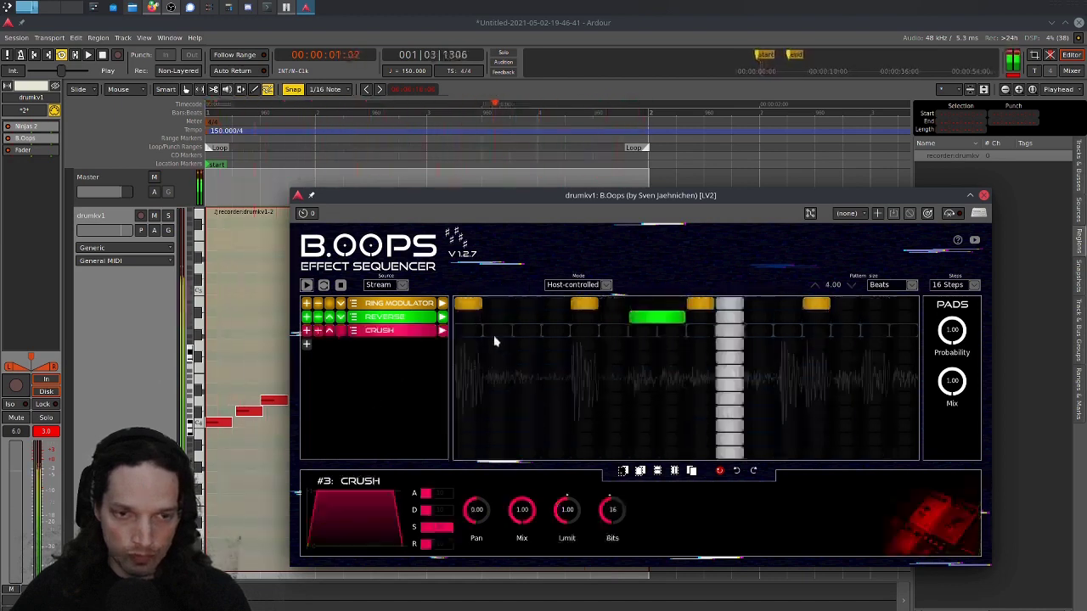
- Apply the Crush effect across steps 3–4 and 11–12 and set its Bits value to 8
drag(509, 333, 567, 331)
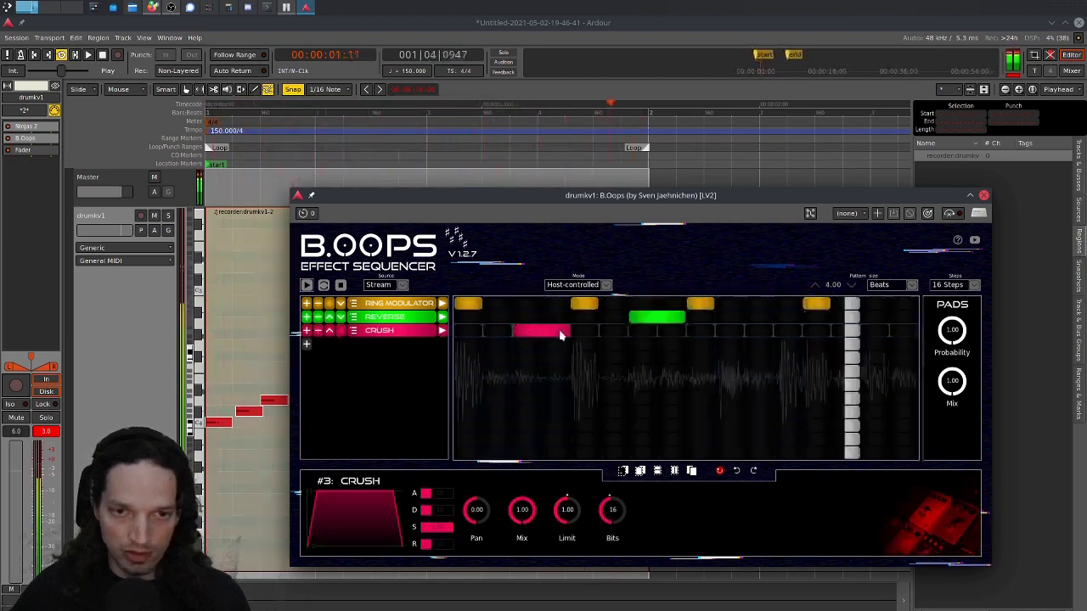
drag(755, 332, 799, 332)
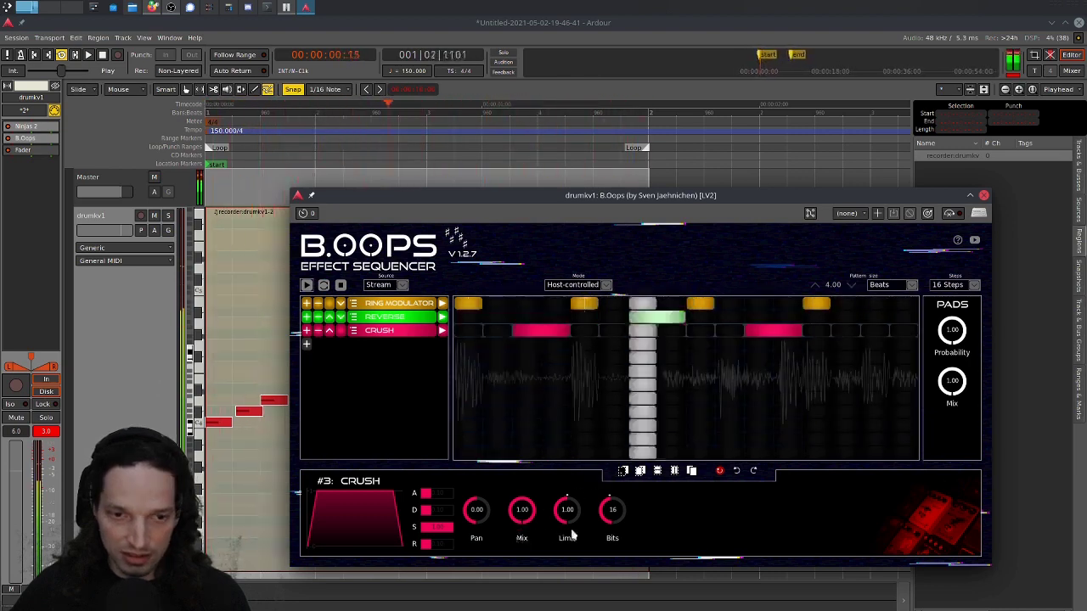
drag(616, 518, 621, 532)
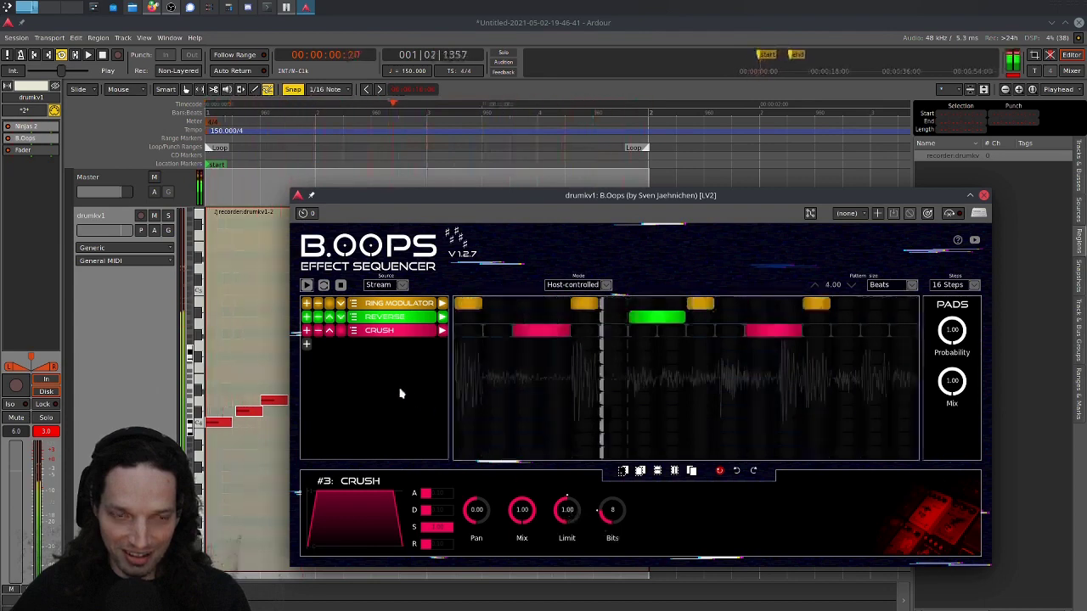
- Add a fourth effect slot and change its effect to Filter
click(307, 344)
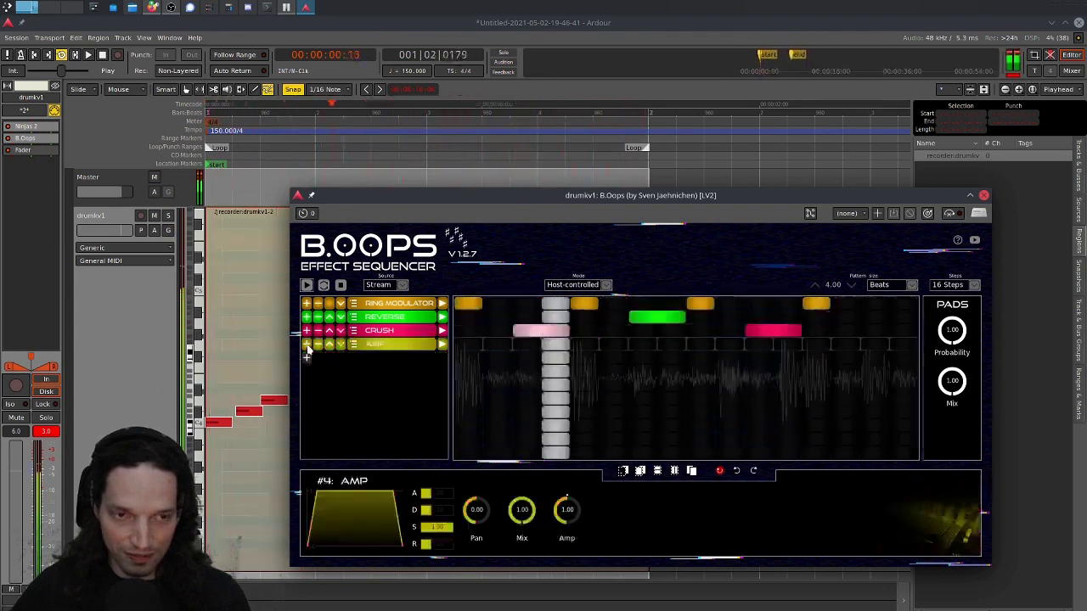
click(355, 345)
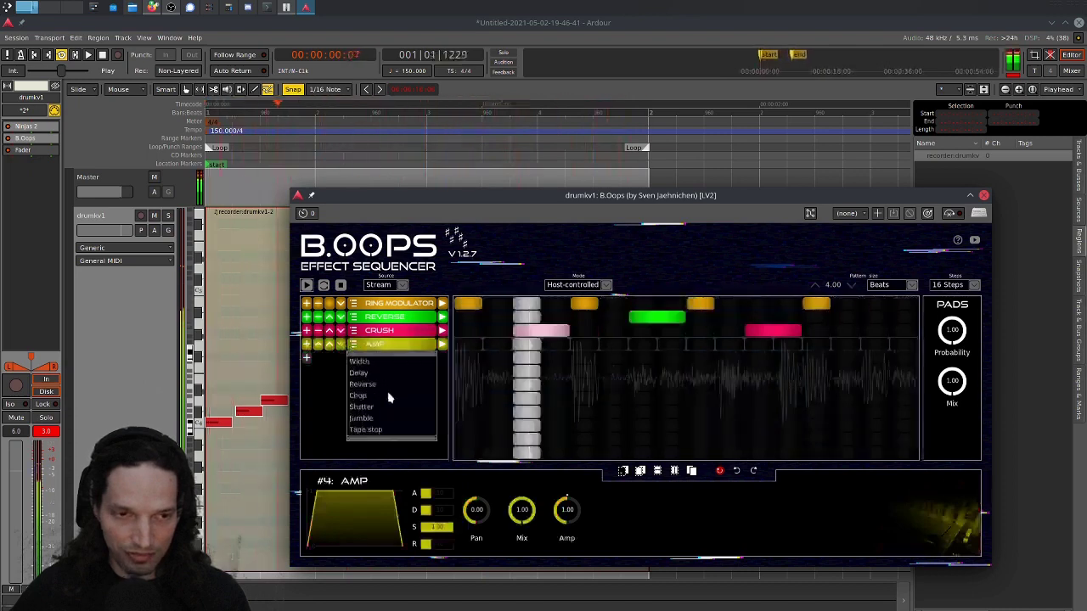
scroll(389, 397, down, 5)
scroll(382, 395, down, 4)
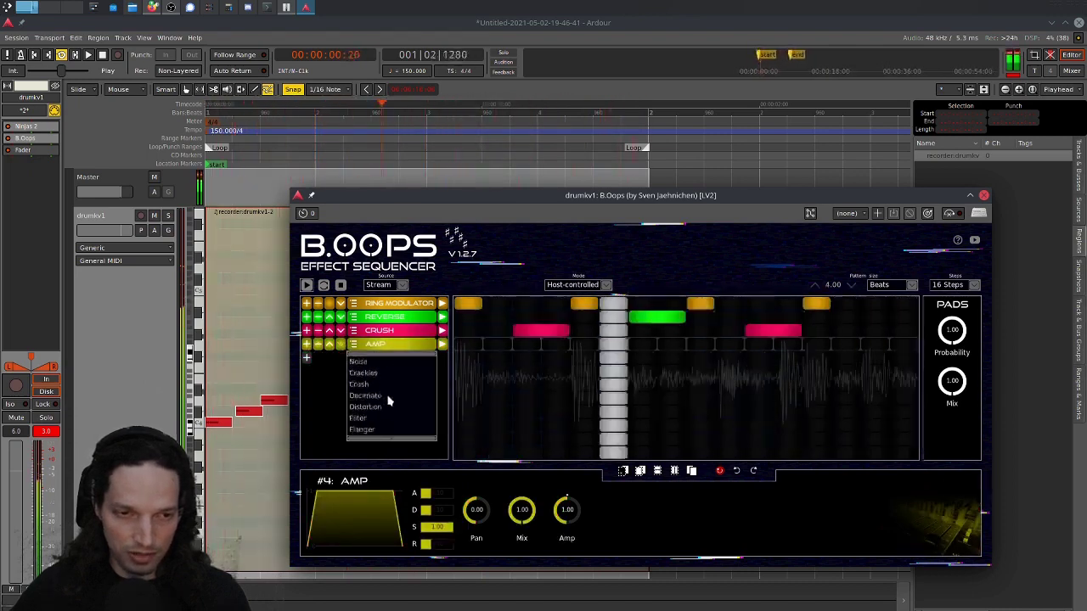
click(369, 385)
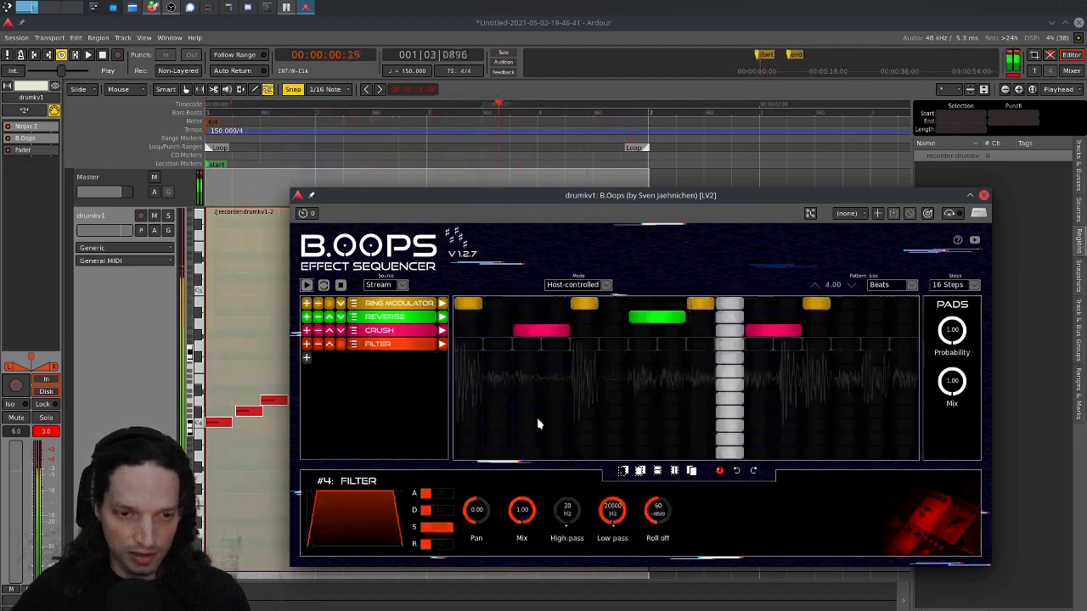
- Apply the Filter as one continuous block across steps 1 to 8 and set its low pass to 558 Hz
drag(464, 344, 573, 364)
drag(642, 364, 529, 352)
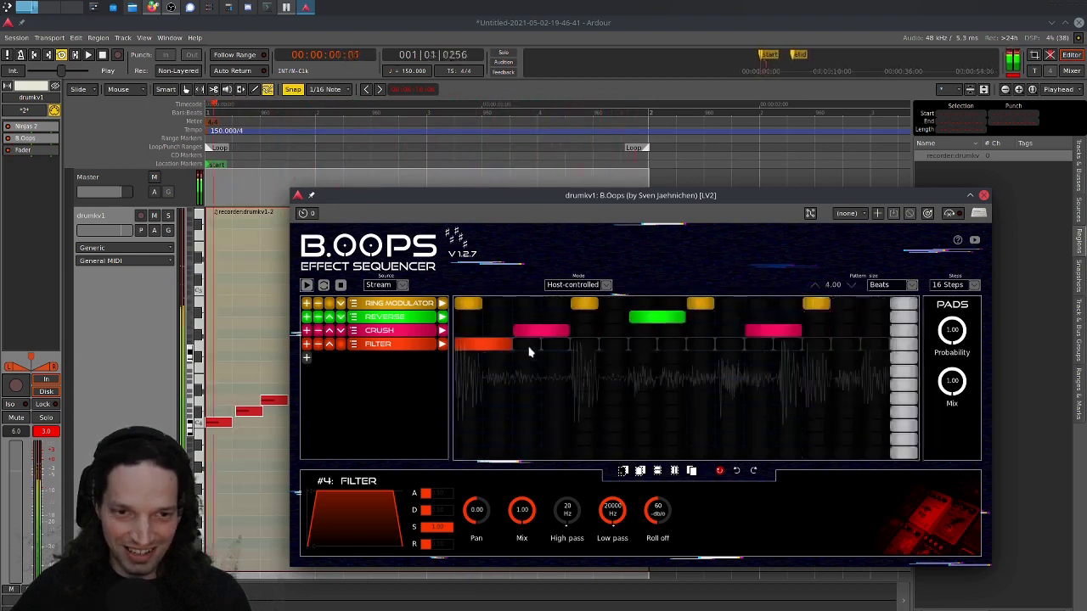
click(470, 344)
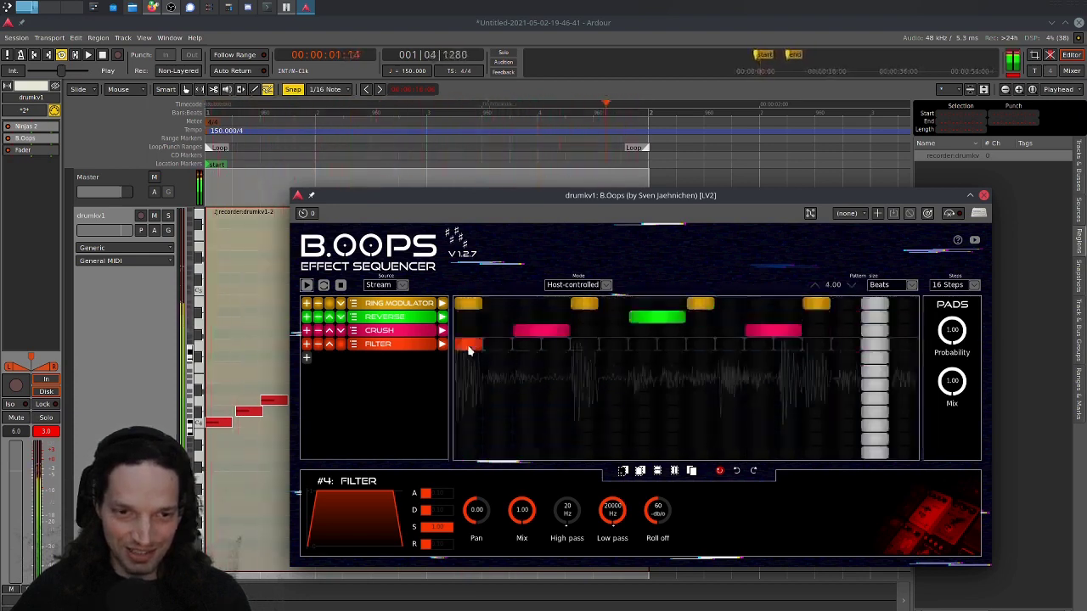
drag(468, 344, 686, 347)
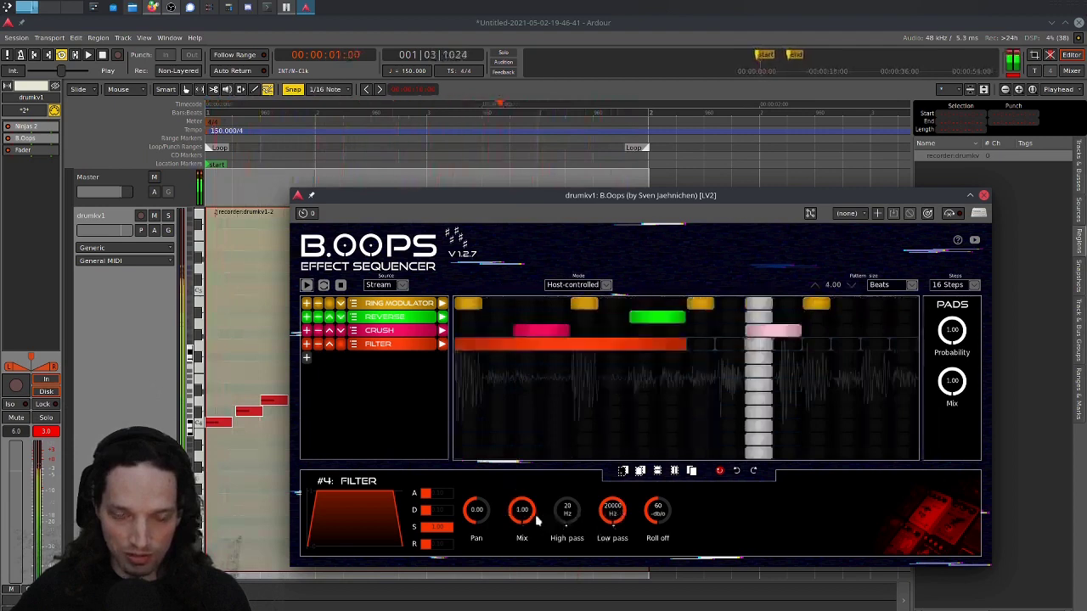
drag(612, 511, 617, 552)
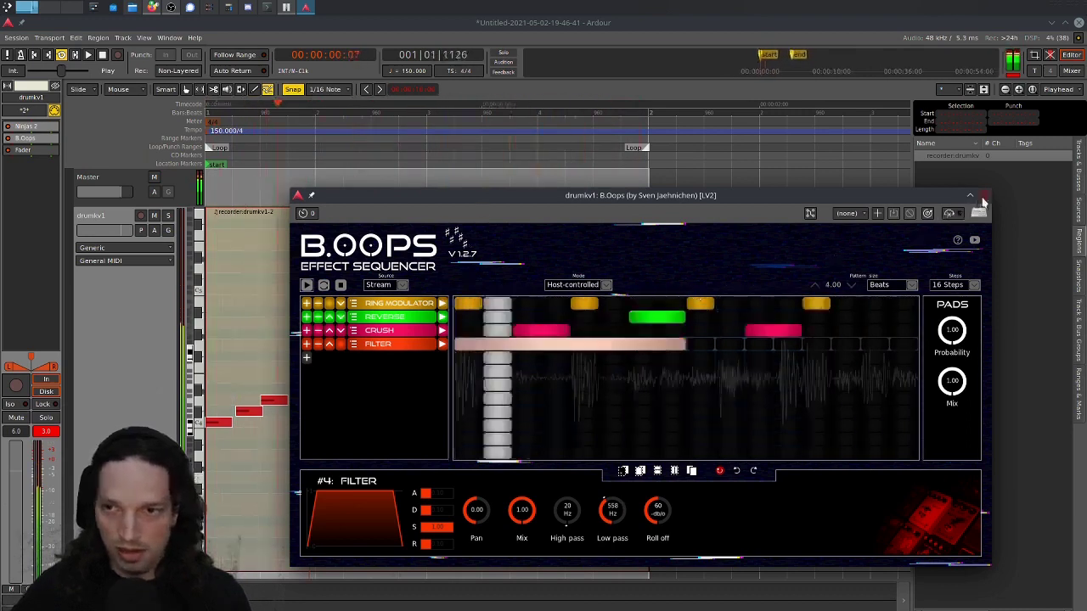
- Close the B.Oops plugin window and stop the loop playback
click(983, 195)
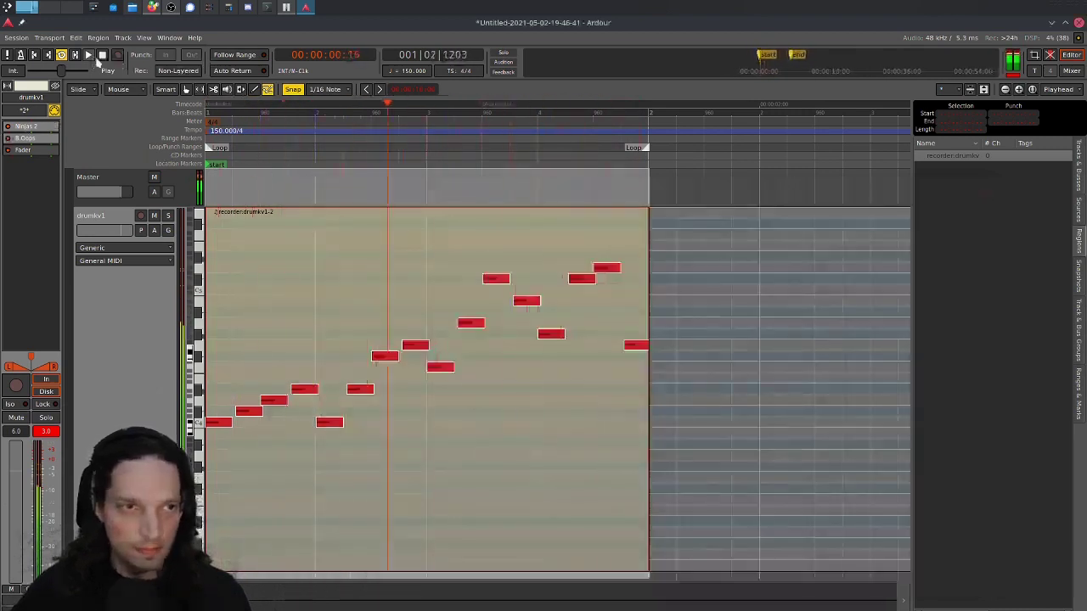
click(102, 55)
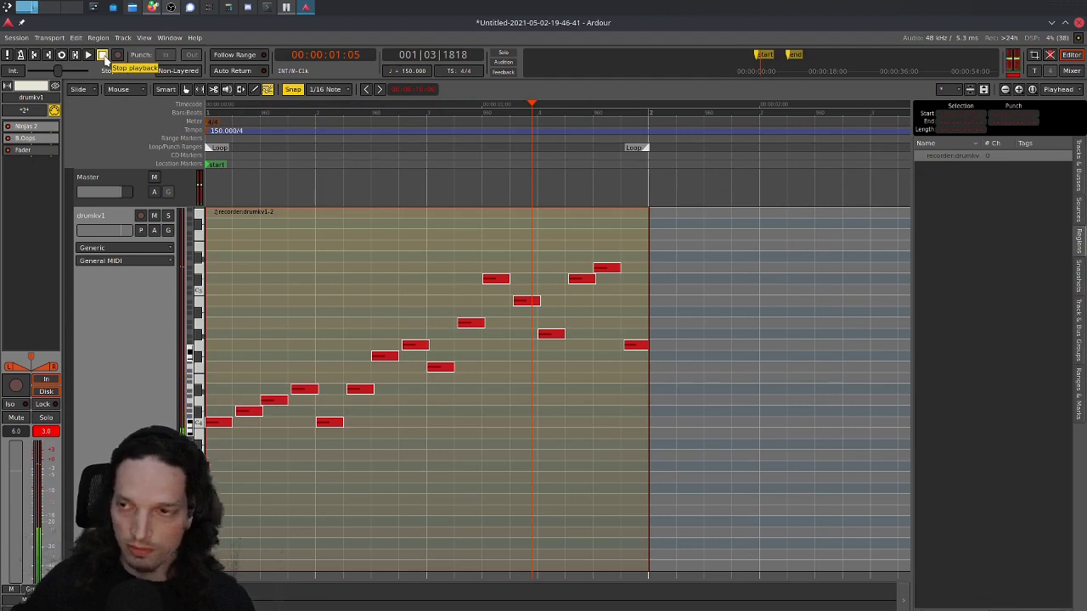